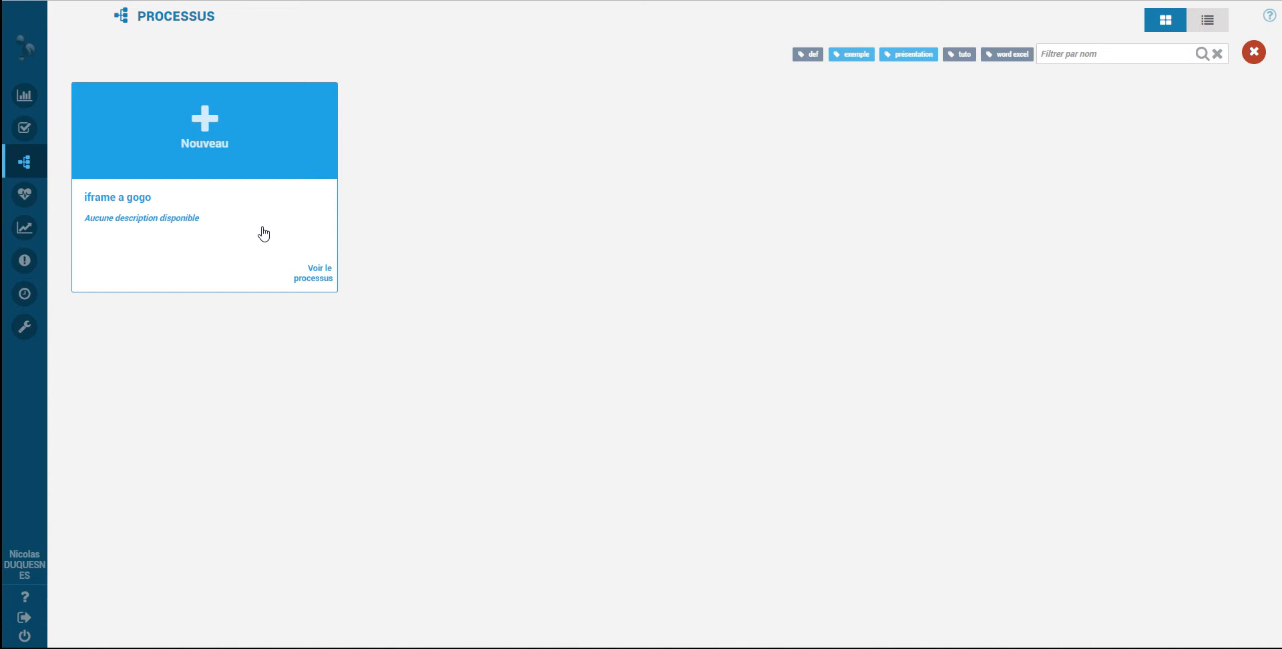
Start a new "iframe a gogo" process and open its task "exemple de présentation de videos"
click(219, 131)
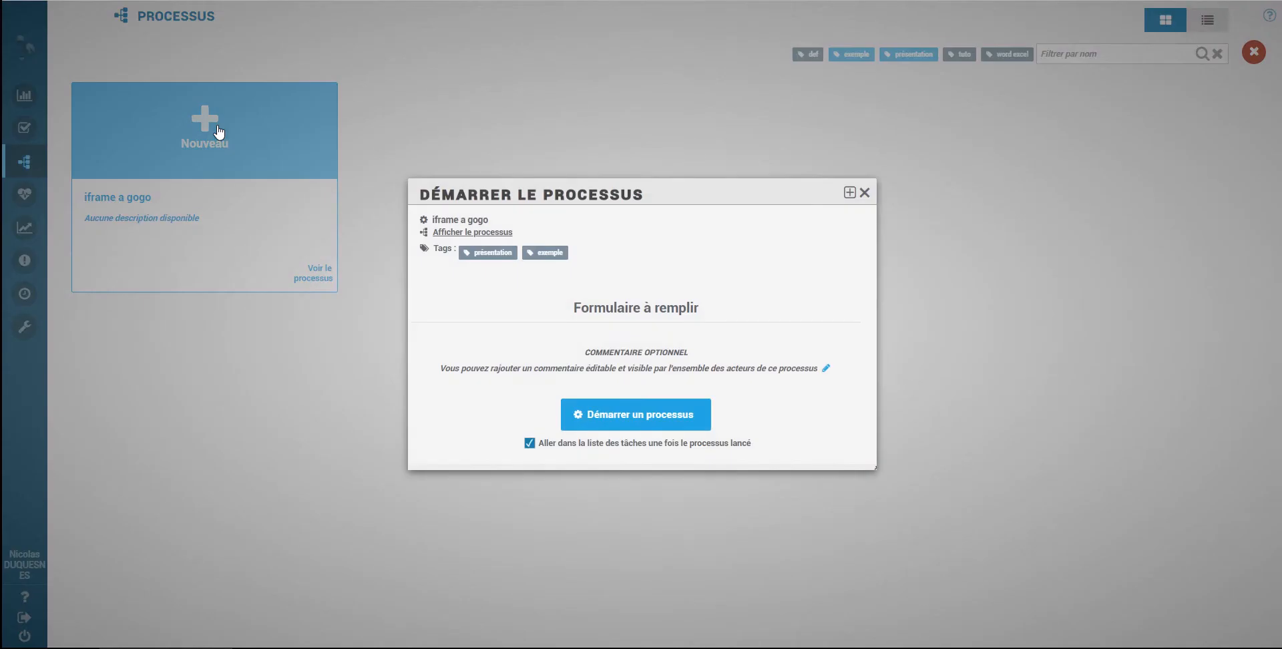
click(664, 427)
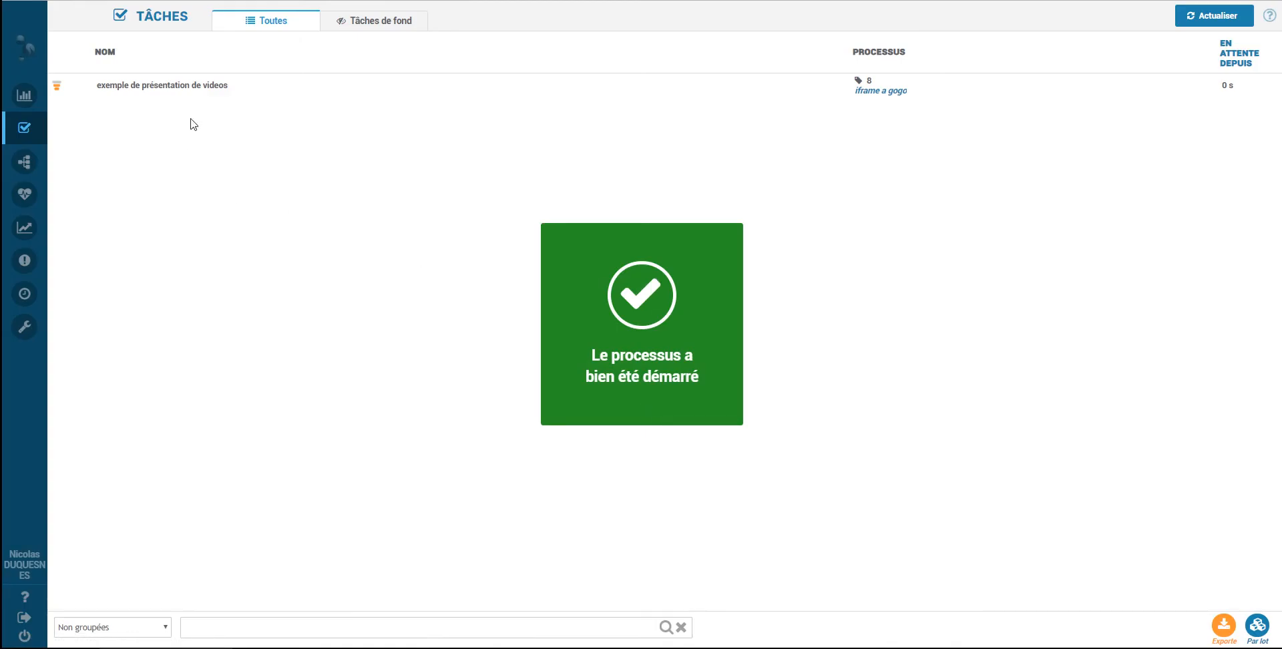
click(202, 90)
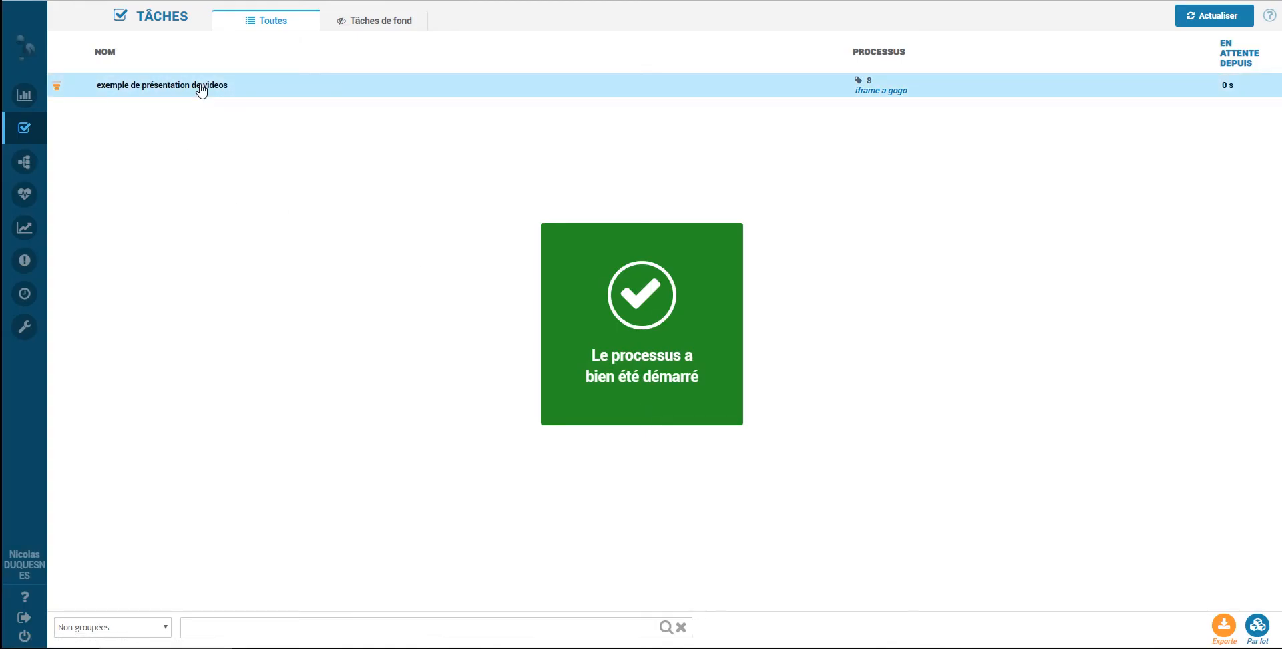
click(202, 90)
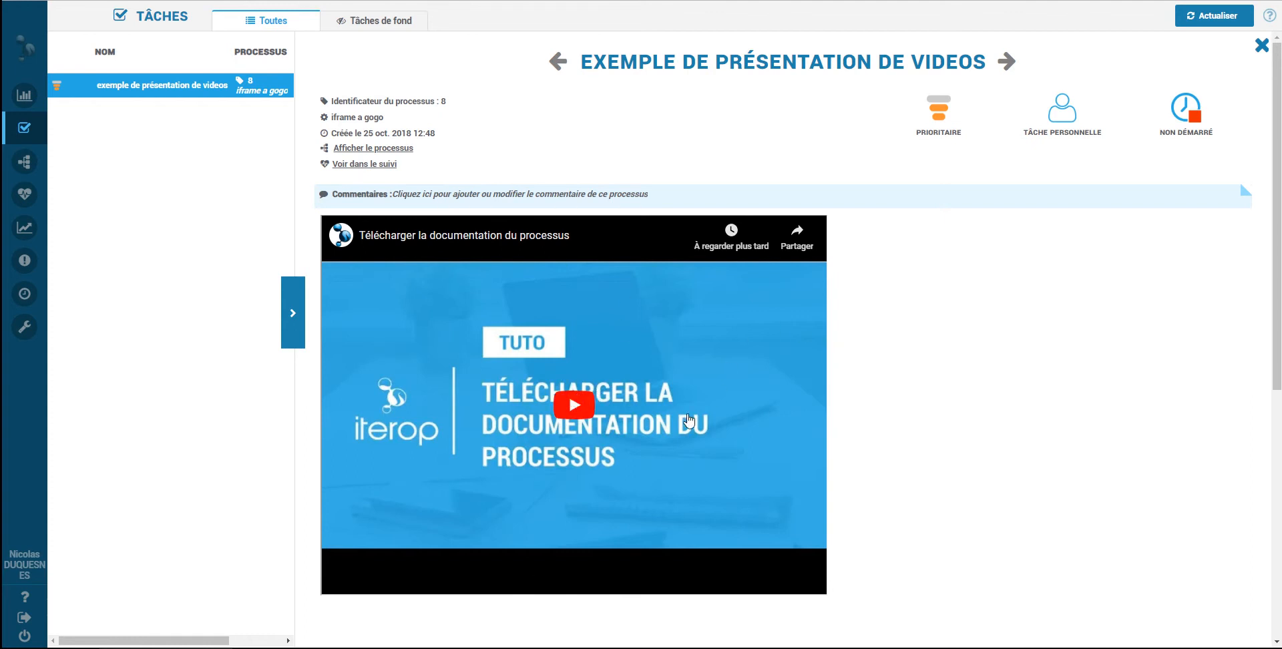
Play the embedded video "Télécharger la documentation du processus", mute and pause it, and dismiss the suggested videos
click(574, 407)
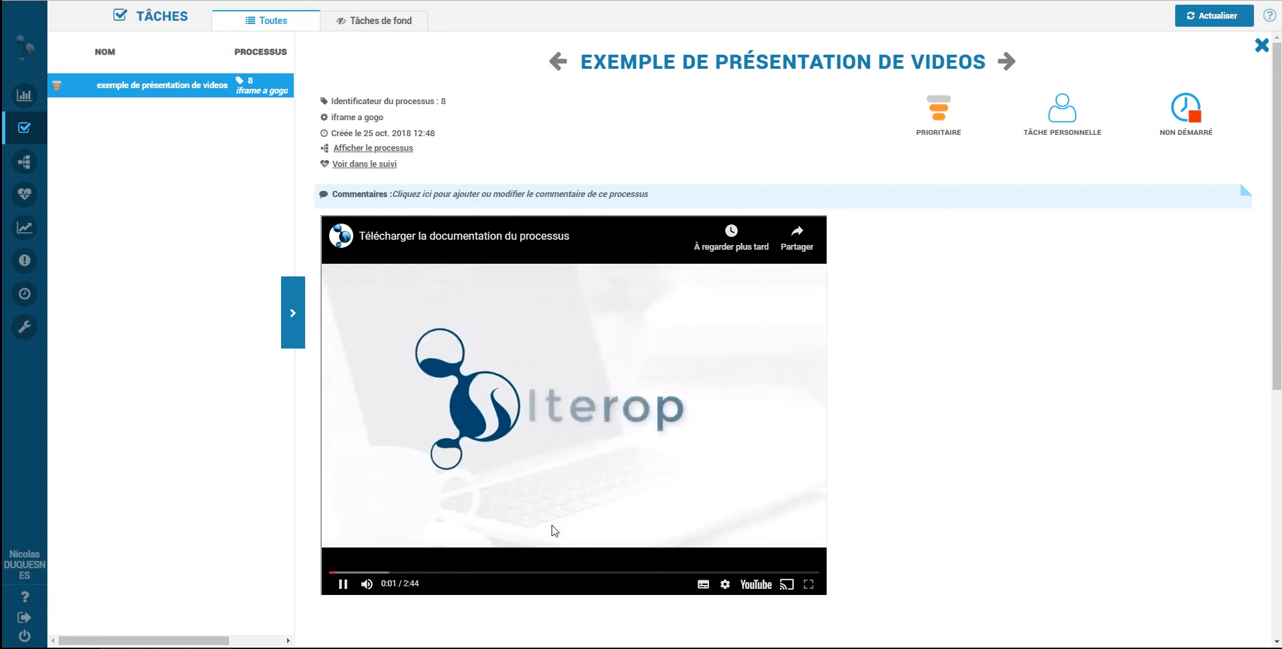
click(367, 584)
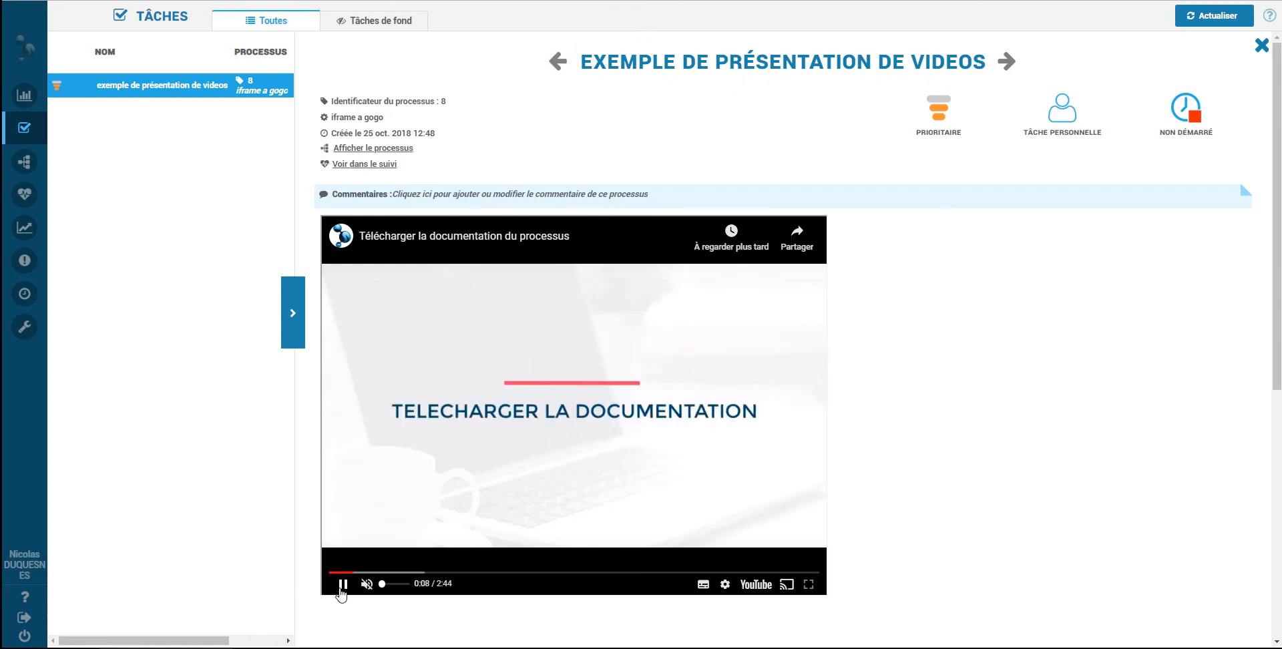
click(342, 586)
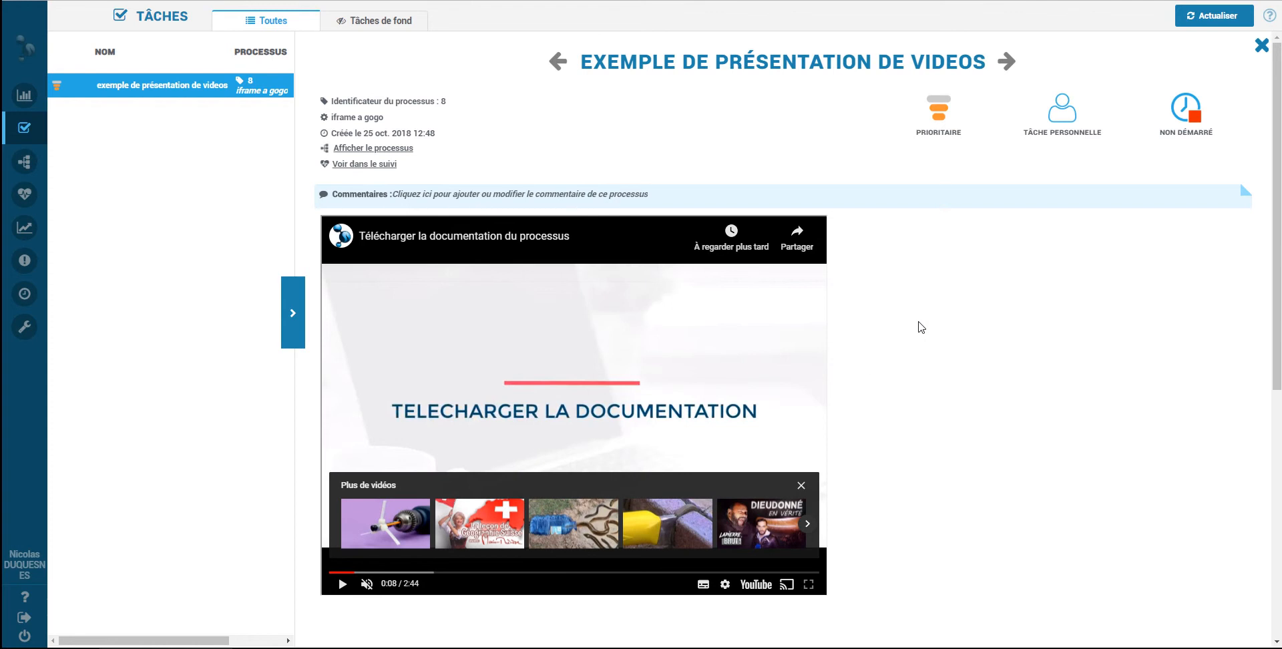
click(802, 485)
Review the embedded Bohemian Rhapsody video under Informations and finalize the video presentation task
scroll(883, 444, down, 6)
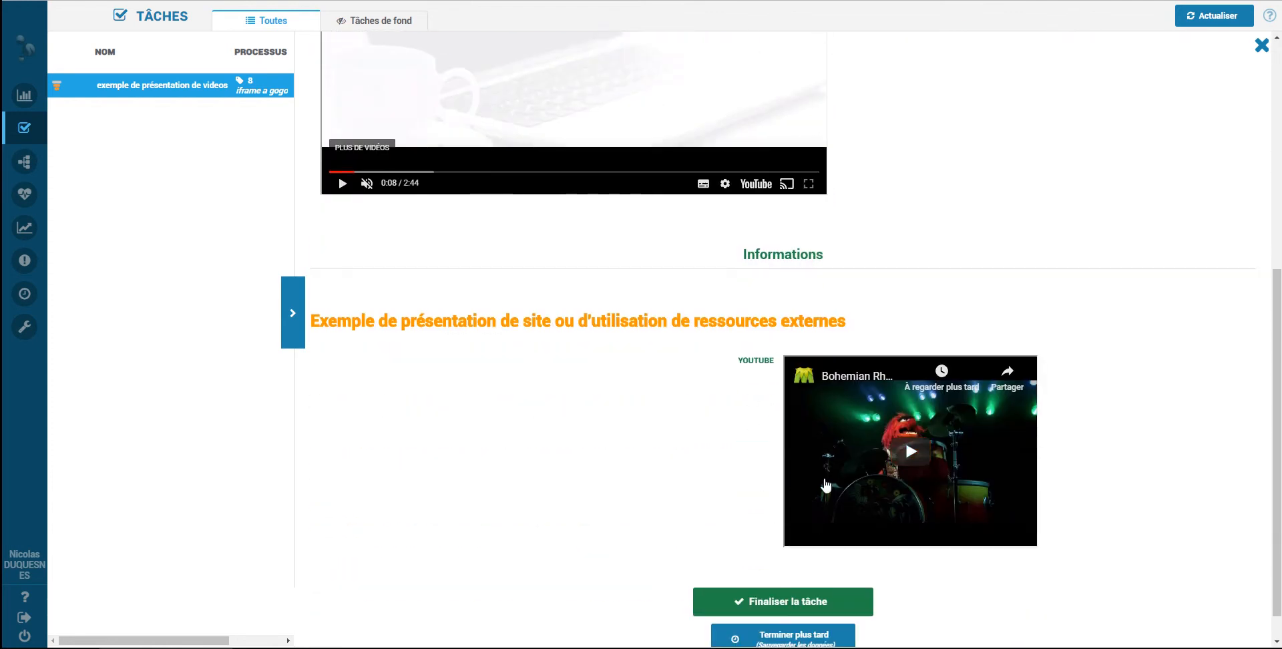
scroll(728, 414, down, 1)
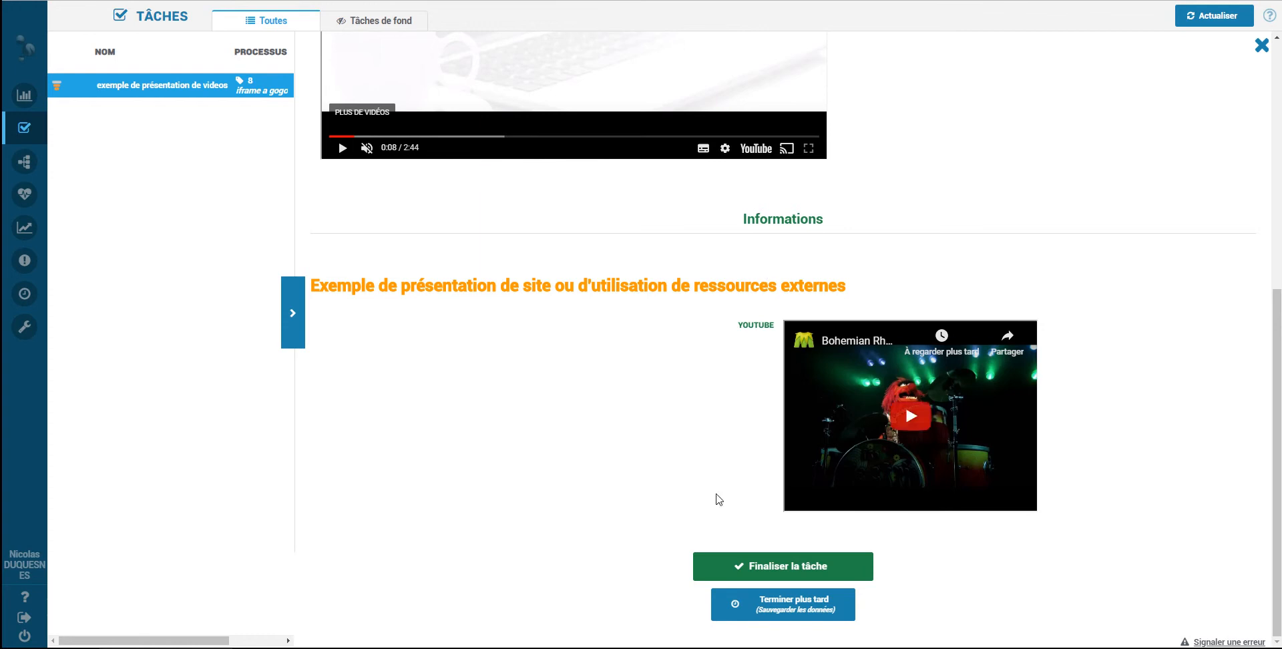
click(766, 568)
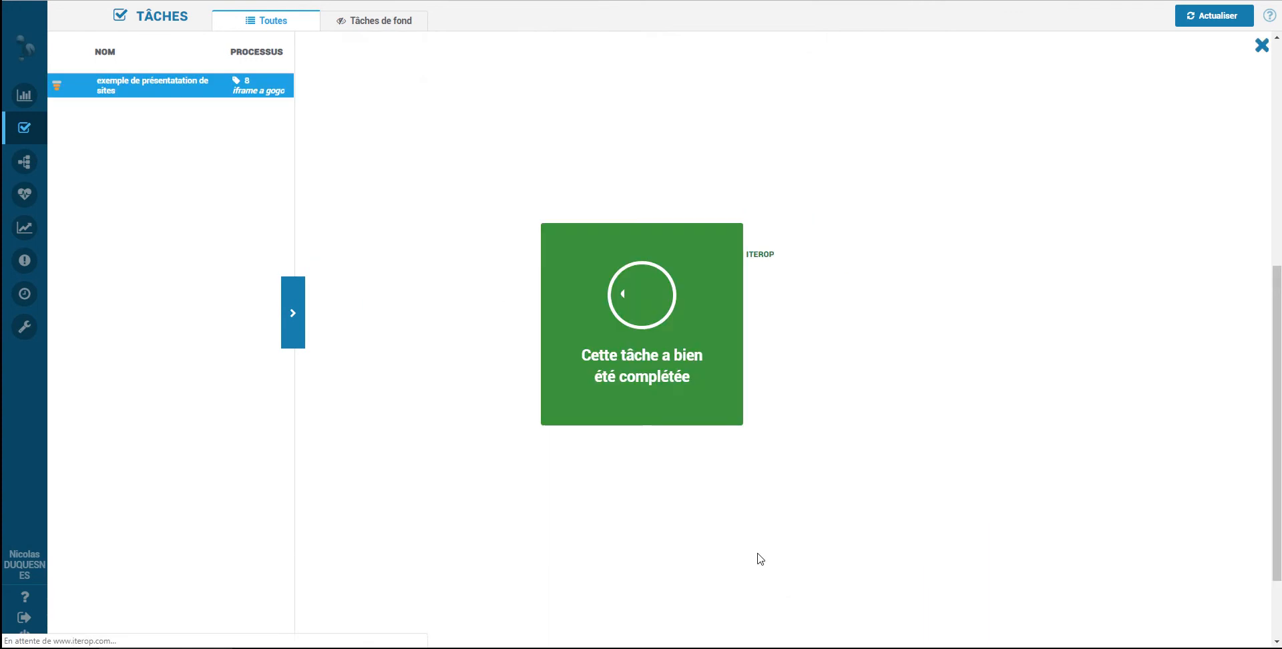
Examine the embedded Wikipedia article on Pluton in the site presentation task, including its Mythologie and Astronomie sections
scroll(886, 282, up, 5)
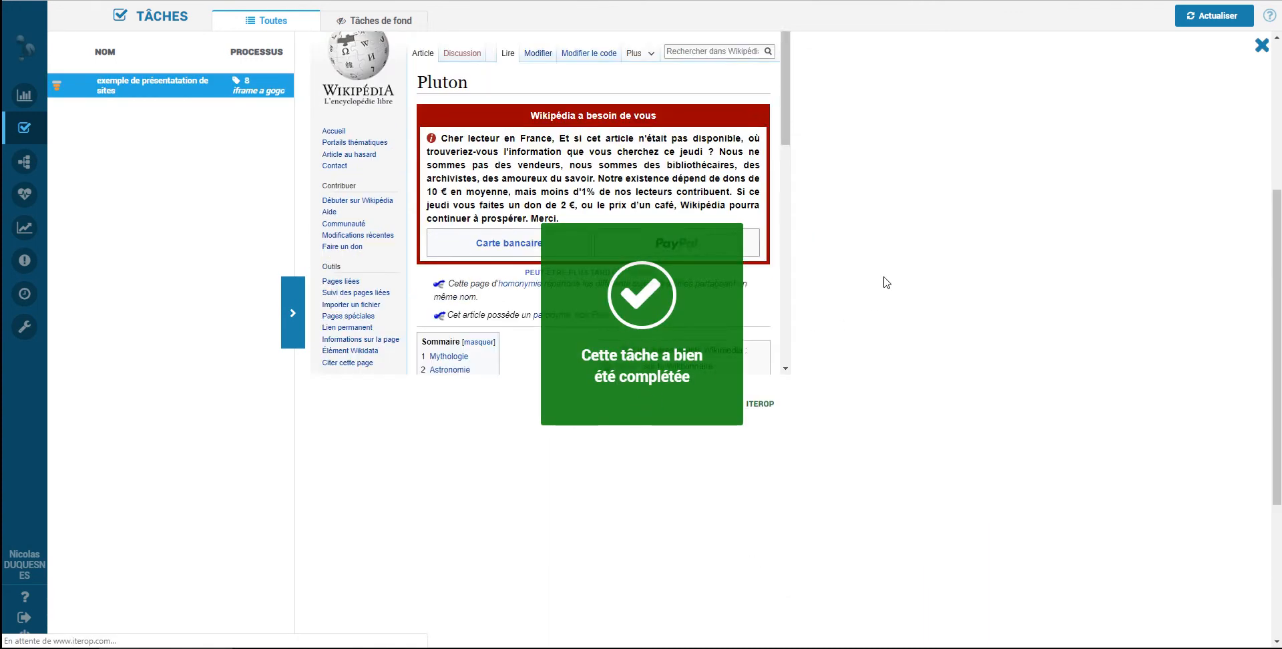
scroll(883, 302, up, 2)
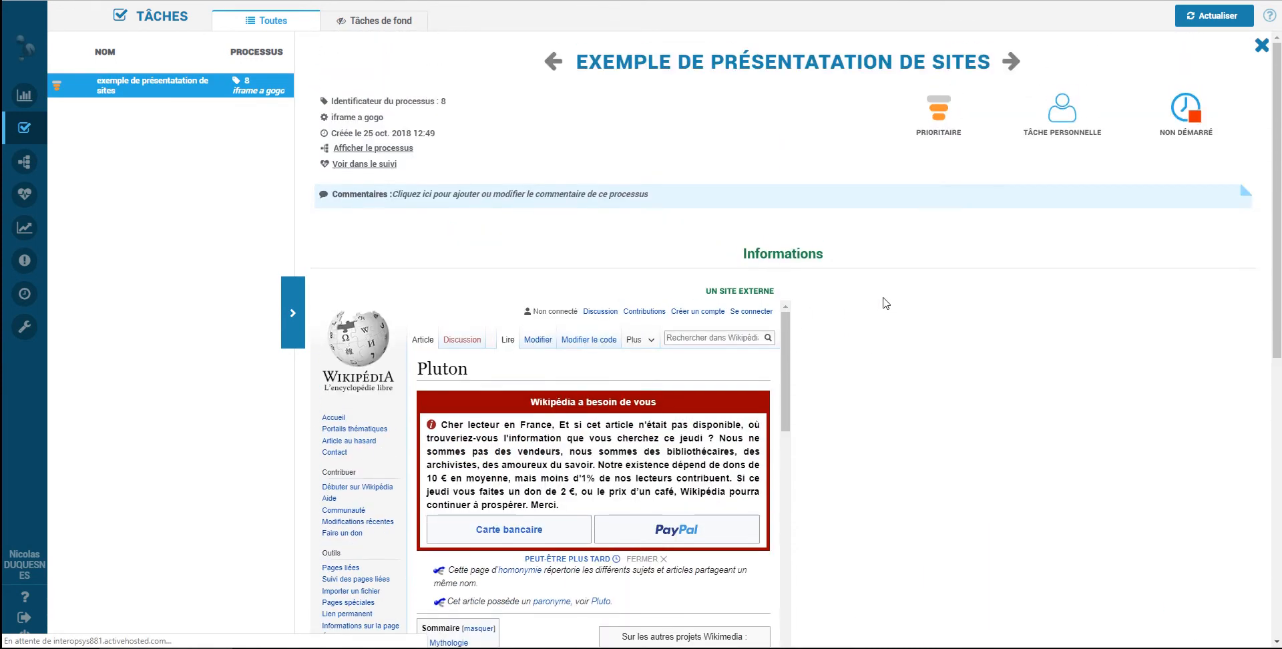
scroll(651, 438, down, 2)
scroll(662, 438, up, 2)
mouse_move(634, 340)
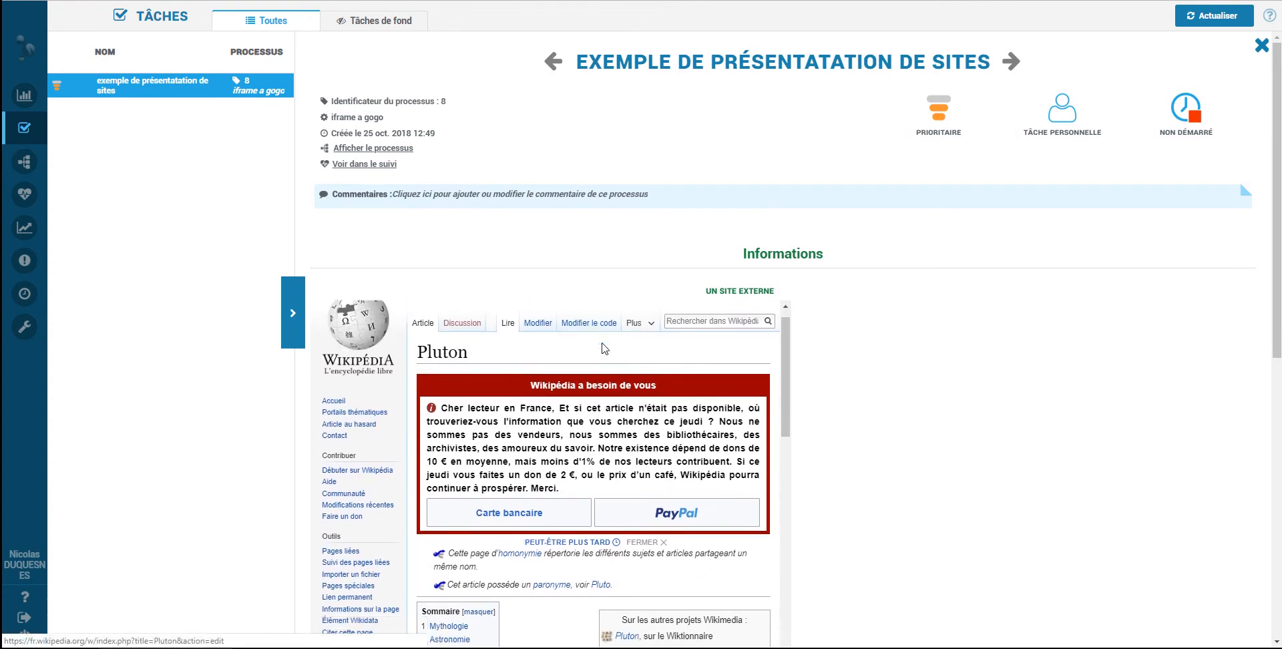
scroll(605, 355, down, 5)
scroll(735, 361, down, 2)
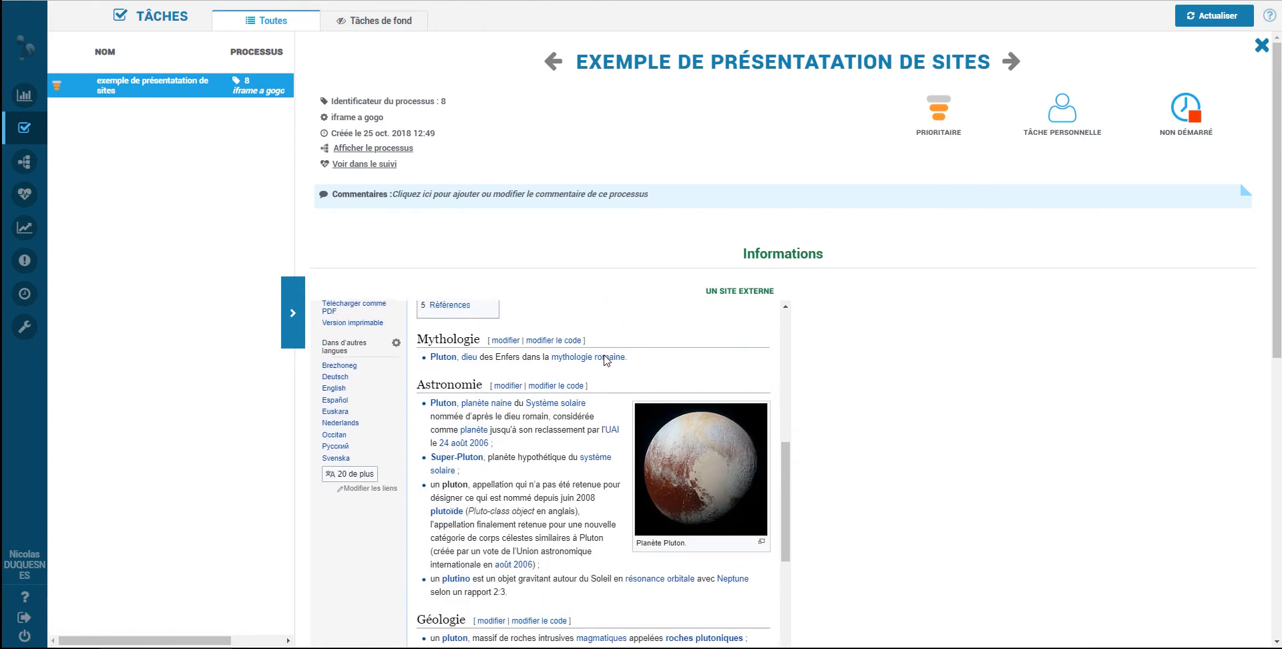
click(399, 385)
scroll(528, 390, up, 5)
scroll(528, 391, down, 3)
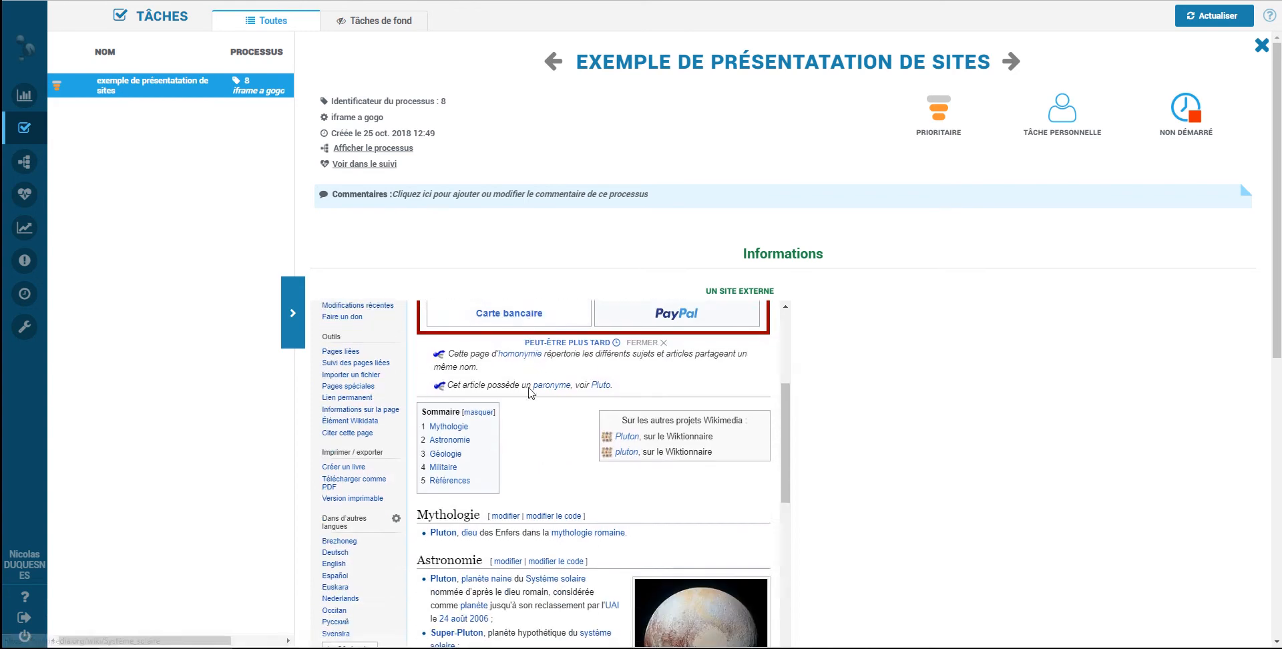
scroll(695, 434, down, 1)
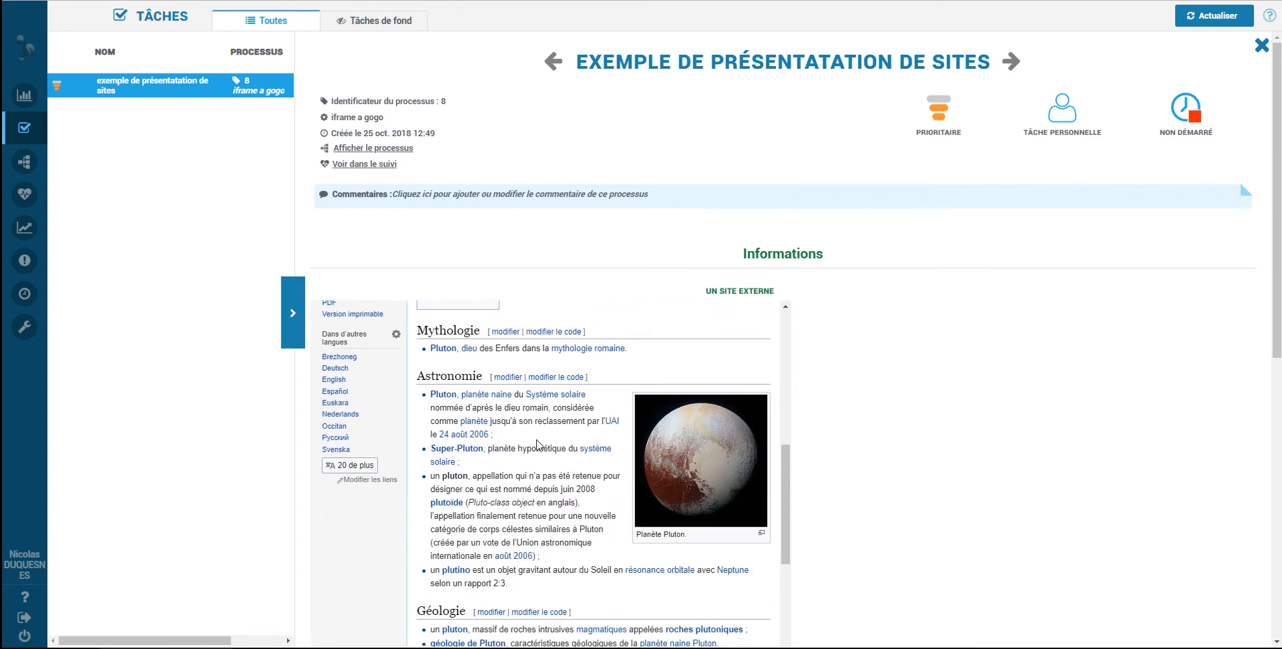
Browse the embedded Iterop website below the Wikipedia article and finalize the site presentation task
scroll(848, 369, down, 4)
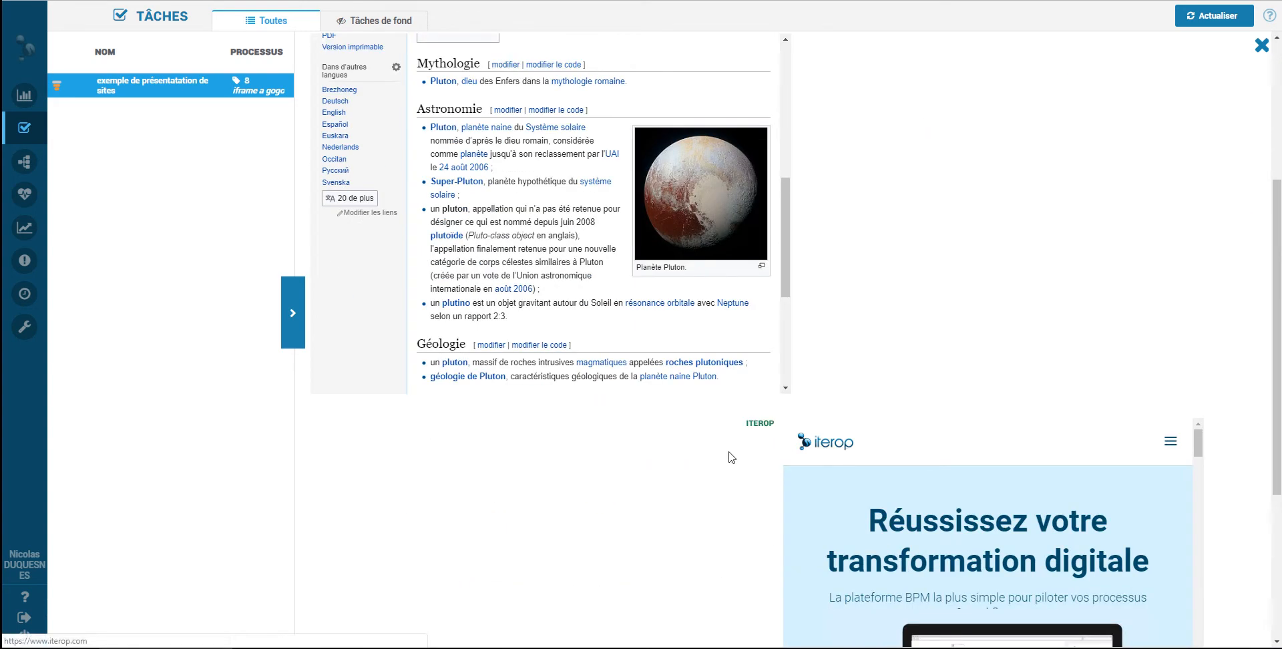
scroll(687, 509, down, 3)
scroll(688, 509, down, 2)
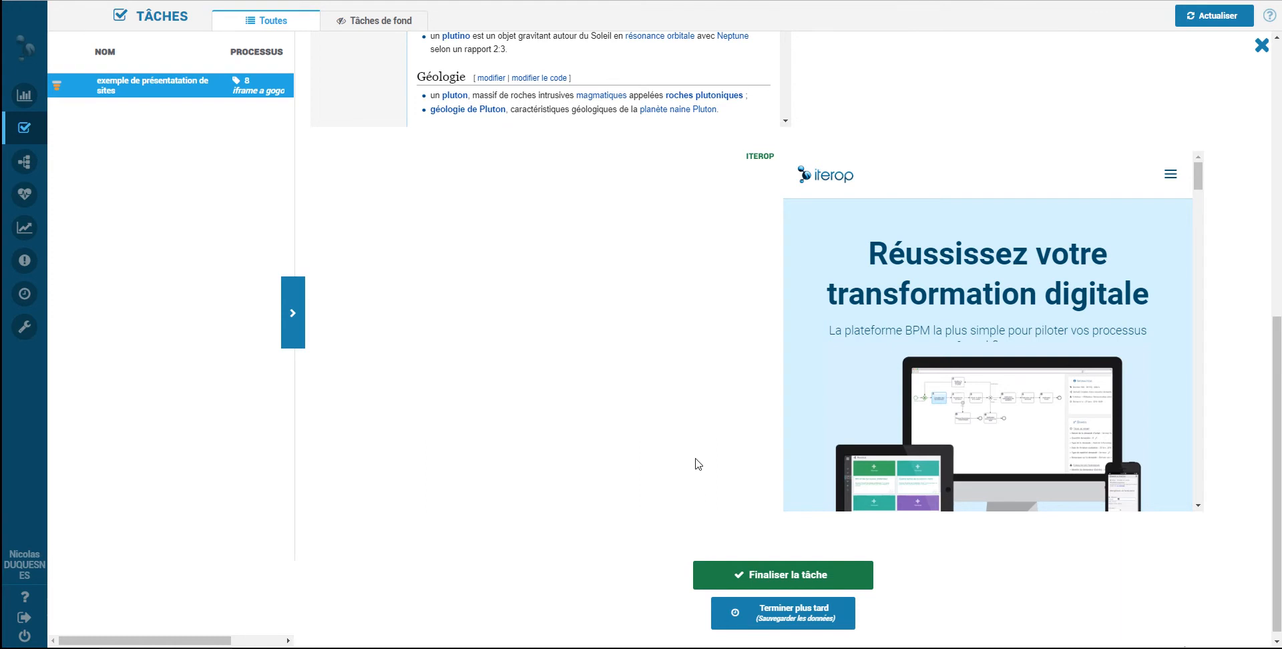
scroll(886, 426, down, 10)
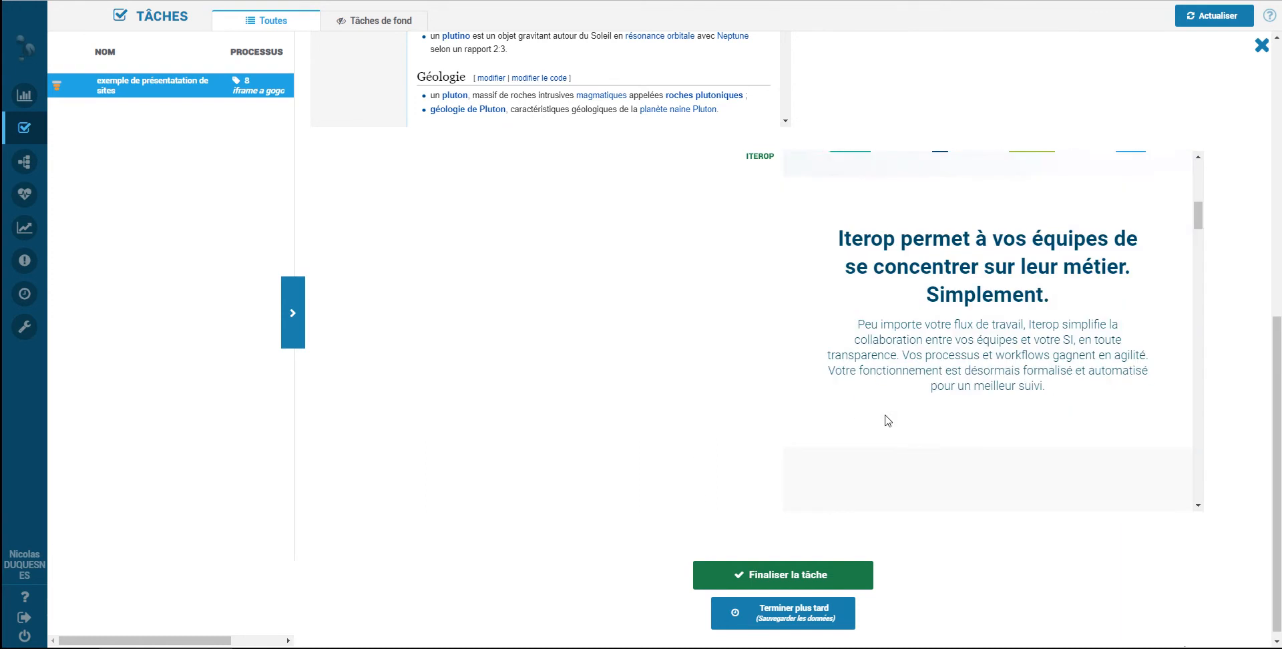
scroll(886, 425, down, 10)
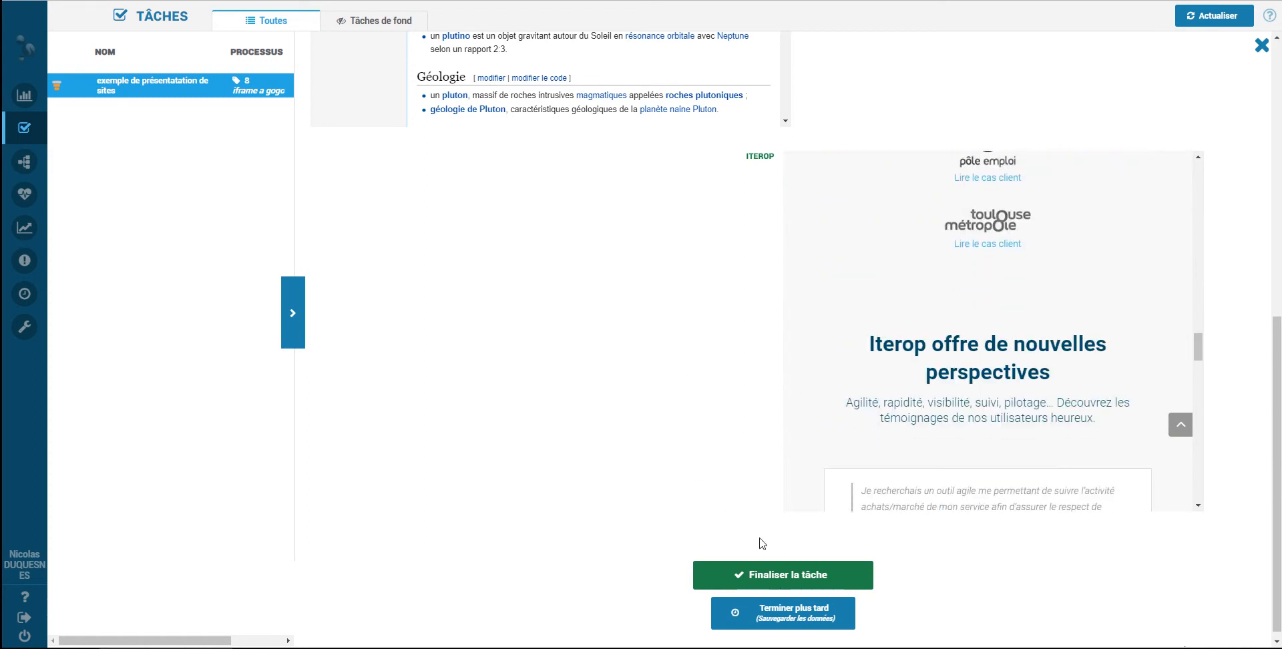
click(775, 579)
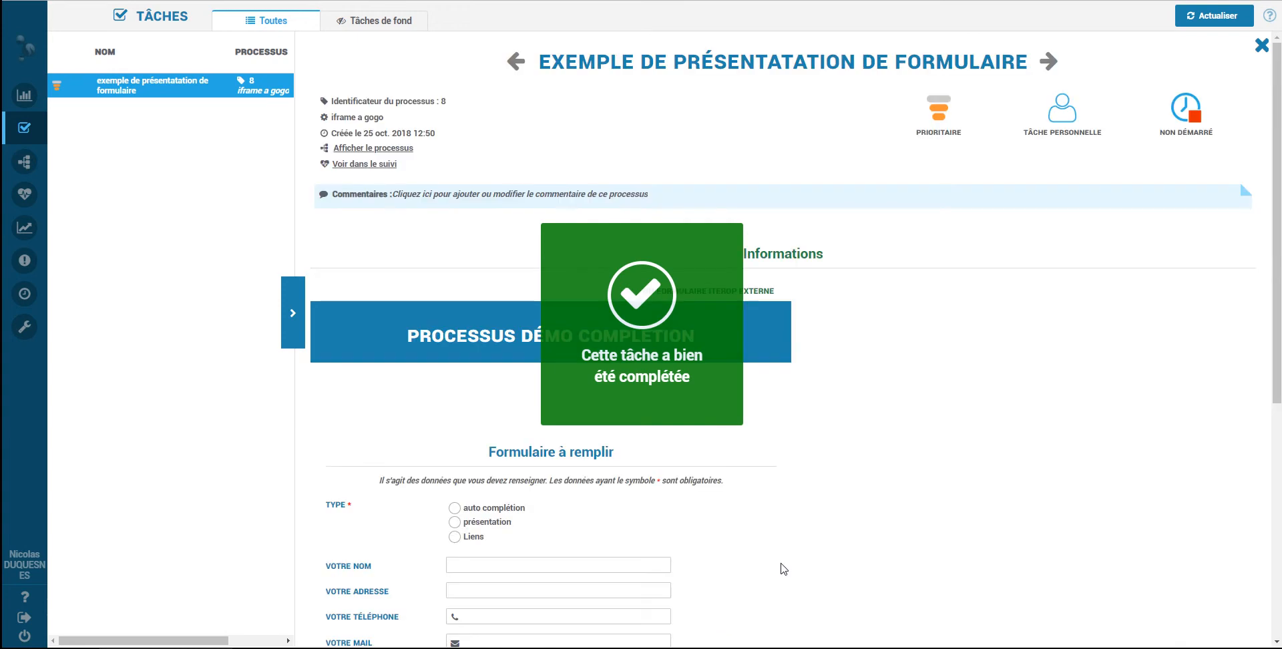
Review the embedded "Processus démo completion" form in the form presentation task and set its type to présentation
scroll(805, 500, down, 3)
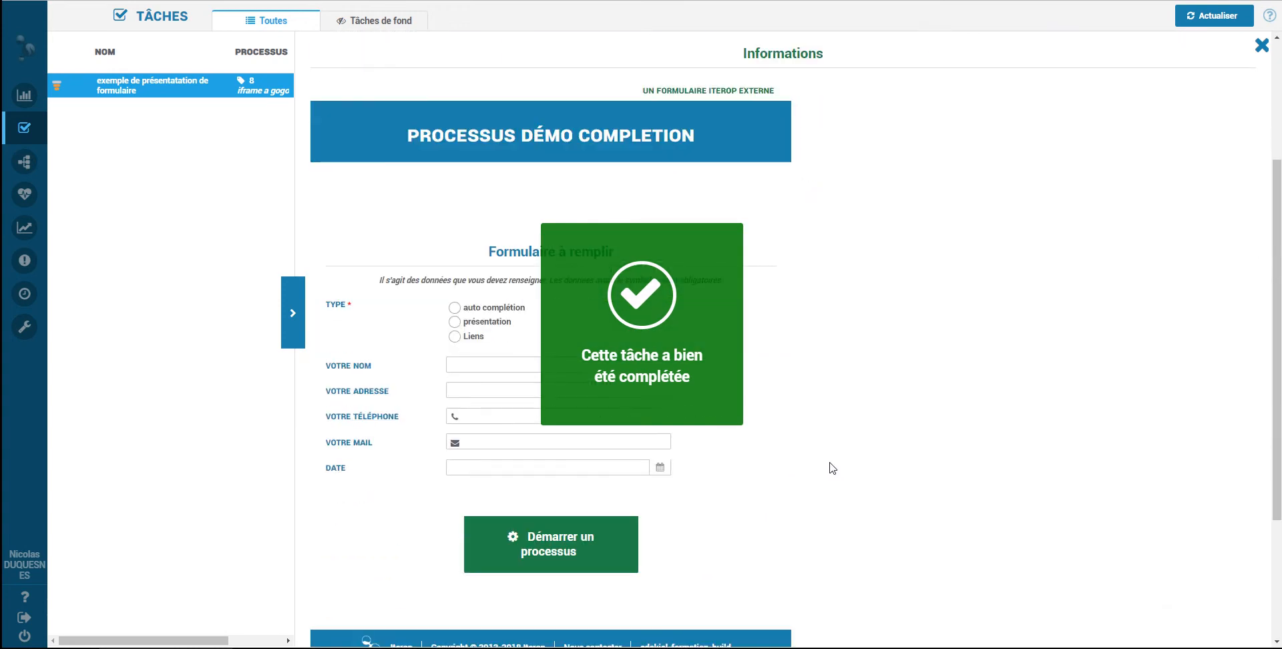
scroll(822, 434, up, 3)
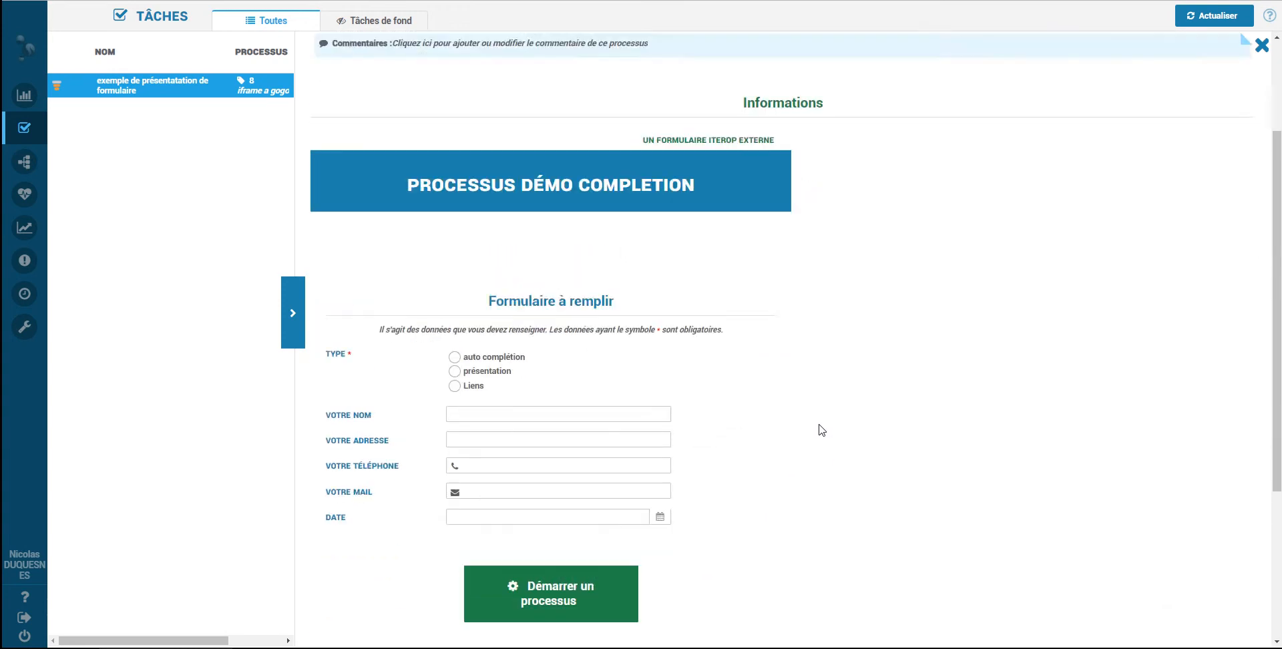
scroll(554, 327, down, 1)
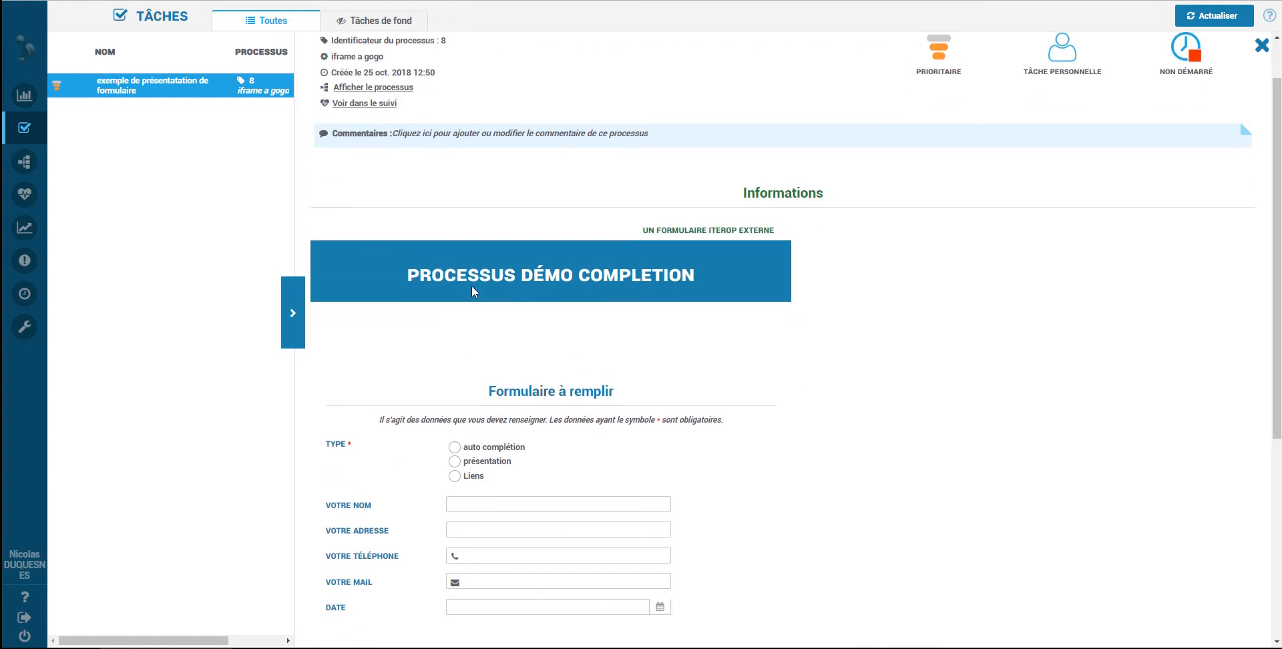
scroll(510, 389, down, 1)
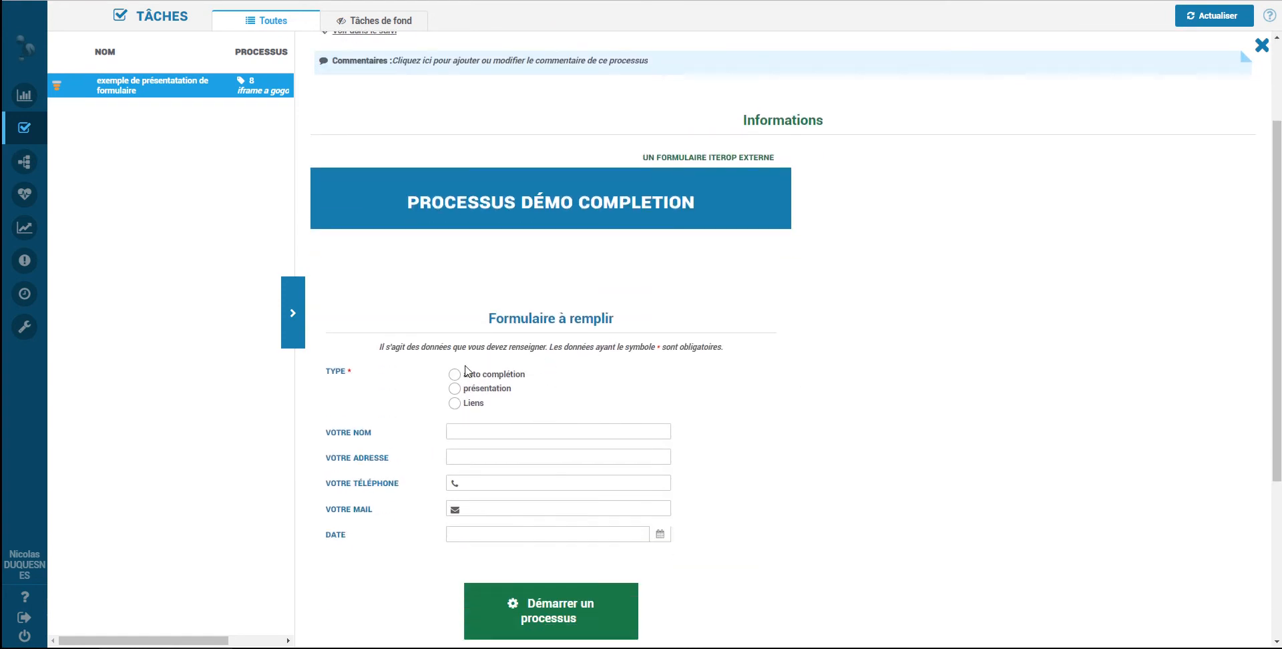
click(481, 378)
click(482, 390)
scroll(506, 429, down, 1)
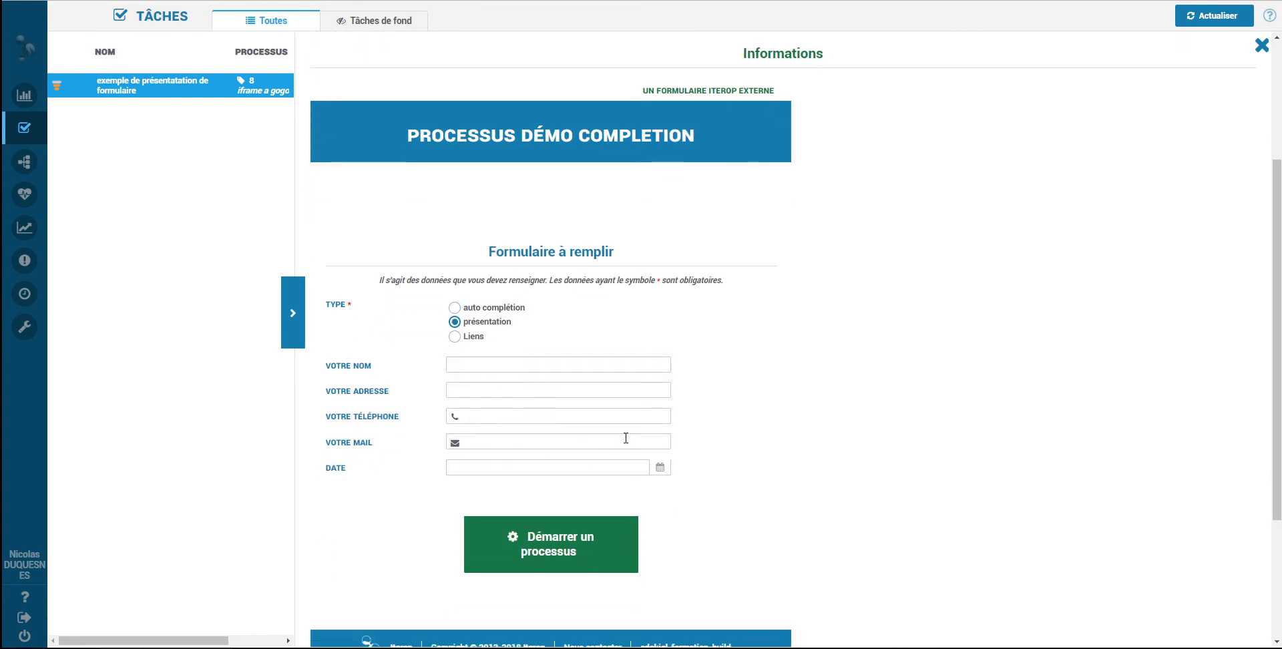
scroll(653, 428, up, 2)
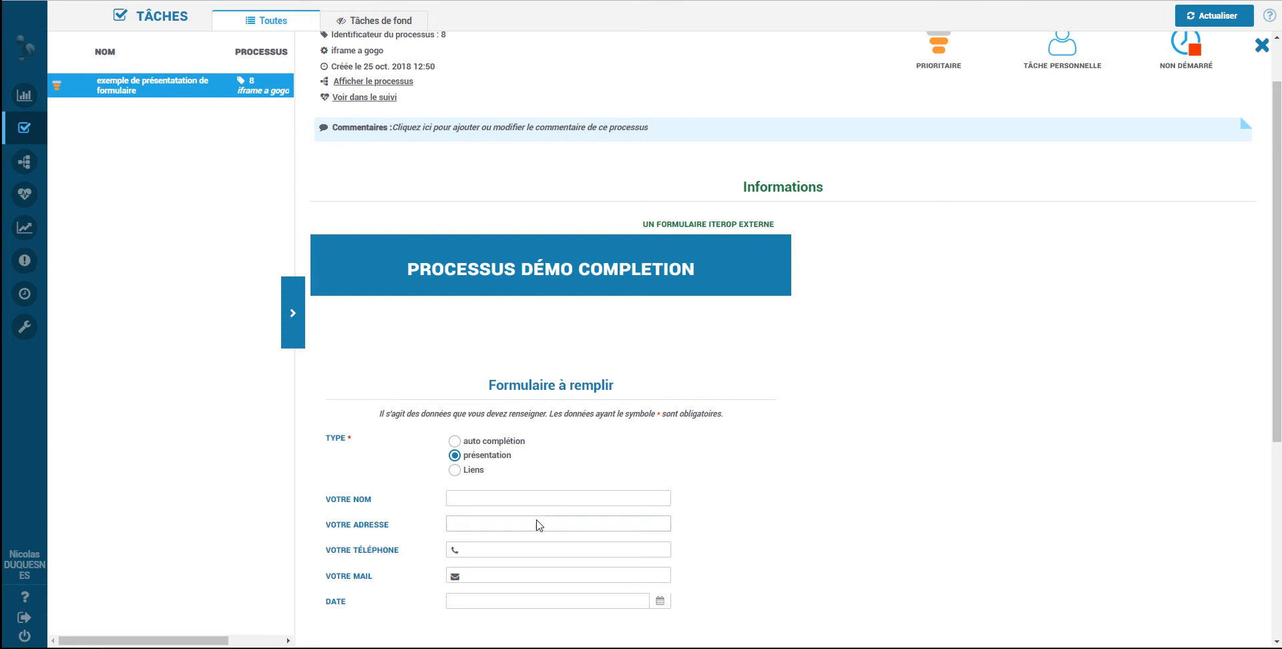
Switch to the Coffee House WordPress page and set the type to Liens in the form embedded under Our Story
scroll(544, 524, down, 3)
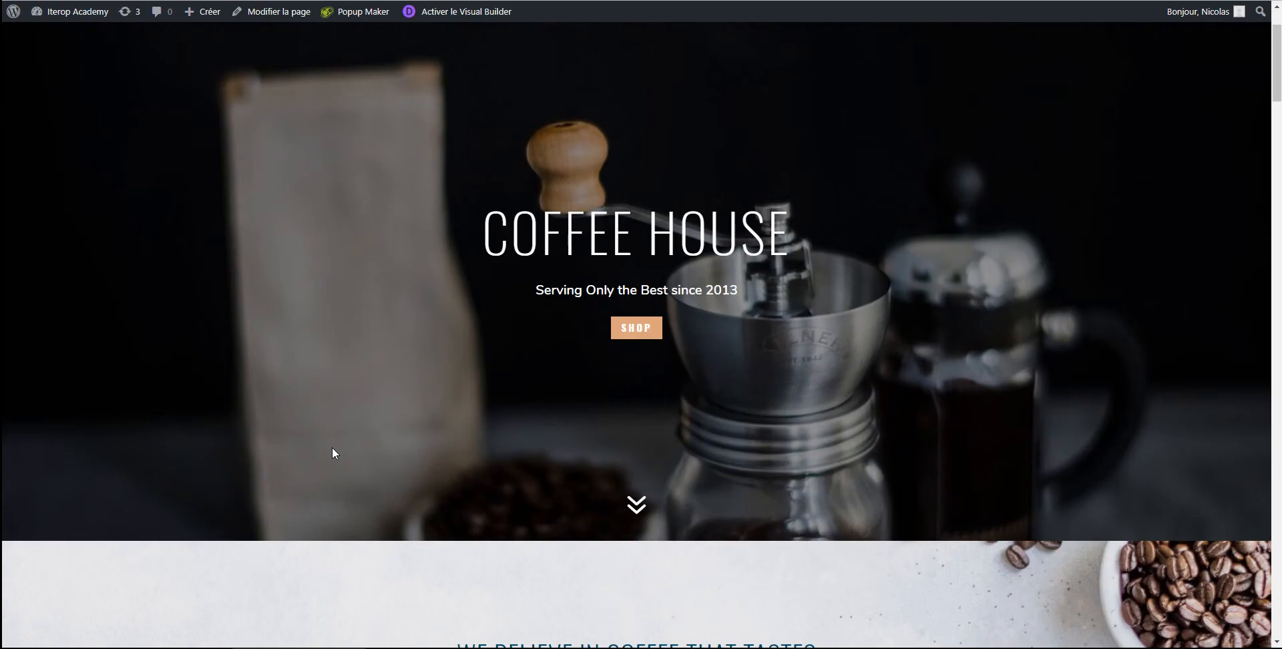
scroll(479, 273, down, 10)
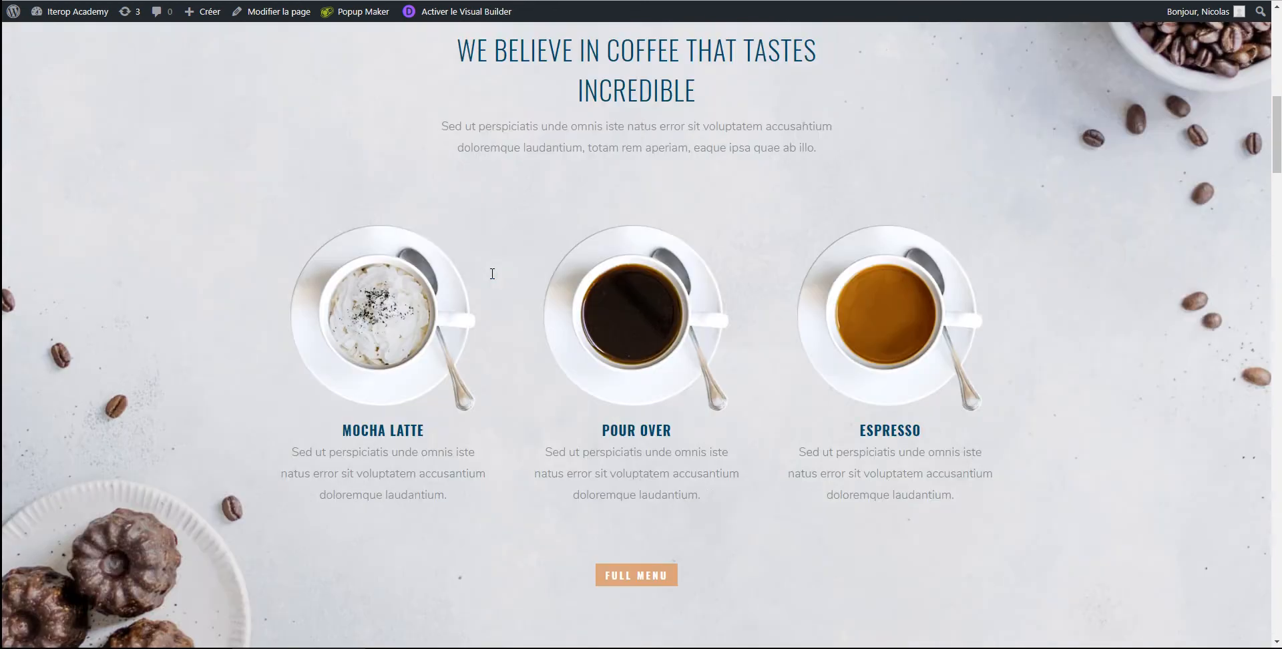
scroll(493, 274, down, 10)
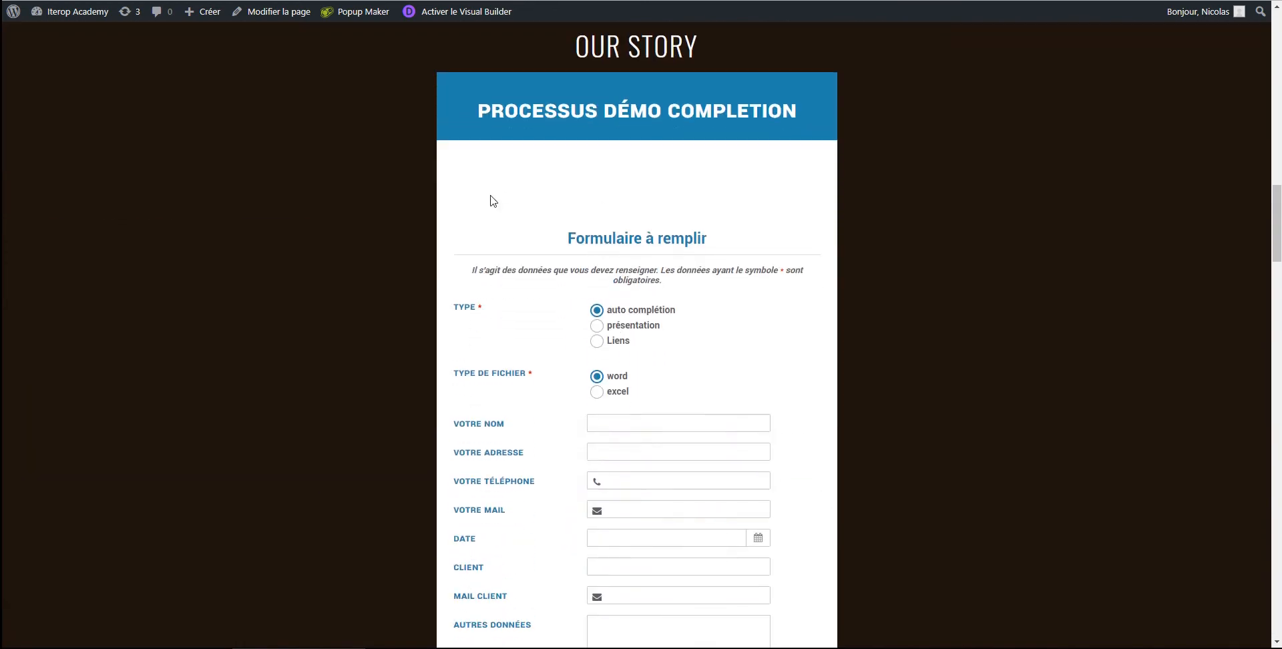
scroll(447, 400, down, 3)
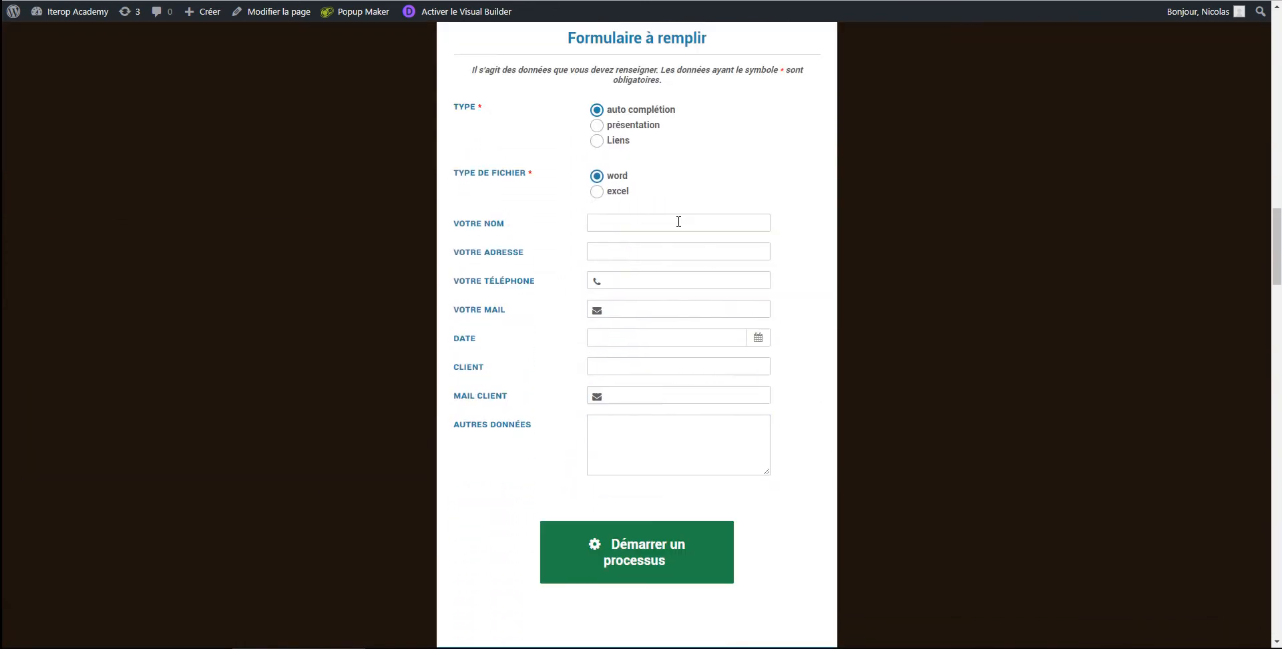
scroll(649, 227, up, 2)
click(618, 261)
click(621, 275)
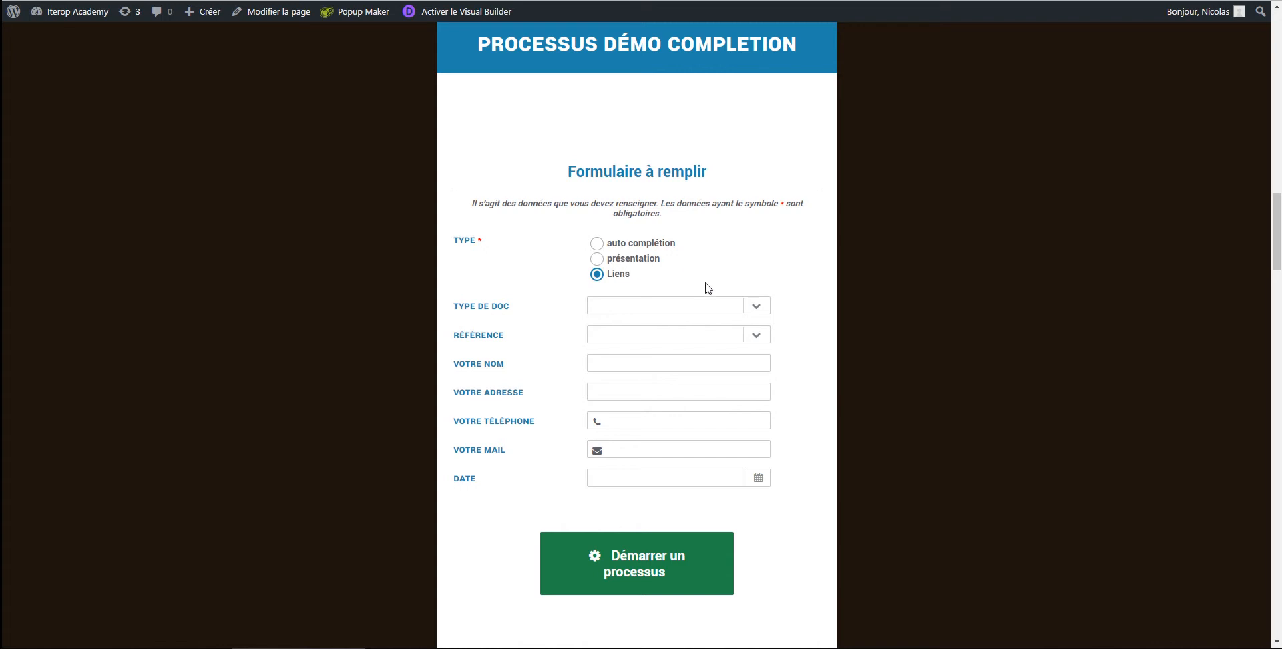
Set the embedded form's document type to document and start the process from the WordPress page
click(765, 304)
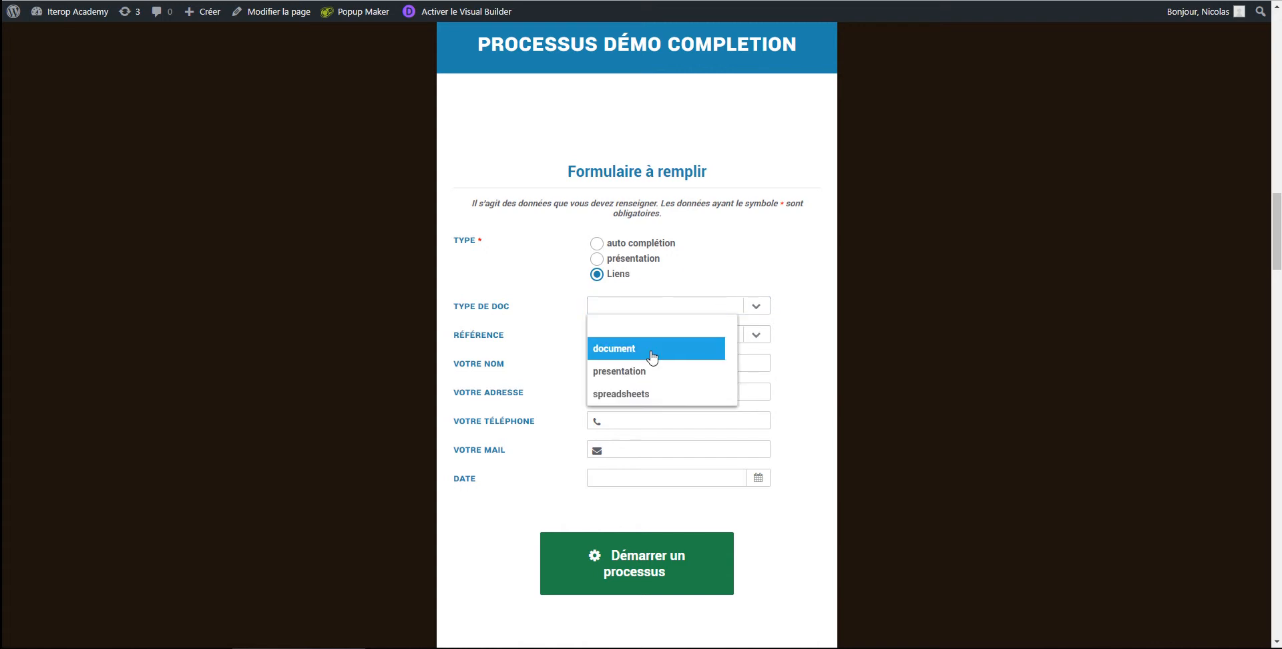
click(655, 348)
scroll(694, 421, down, 2)
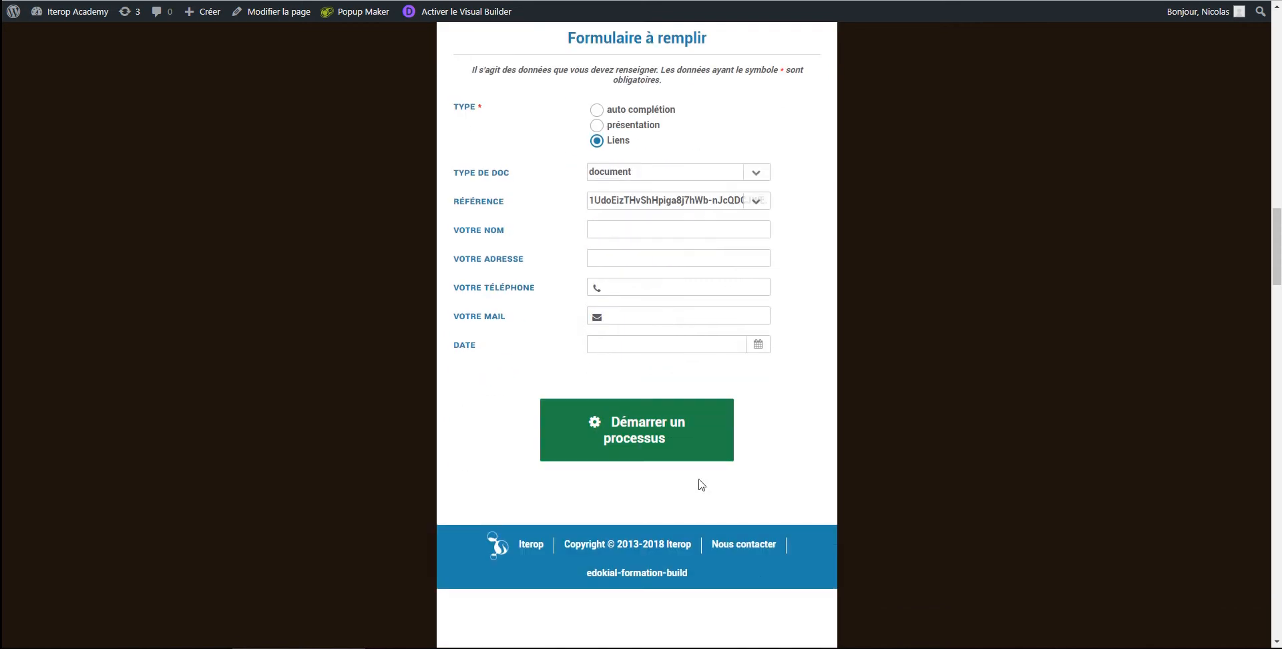
click(642, 452)
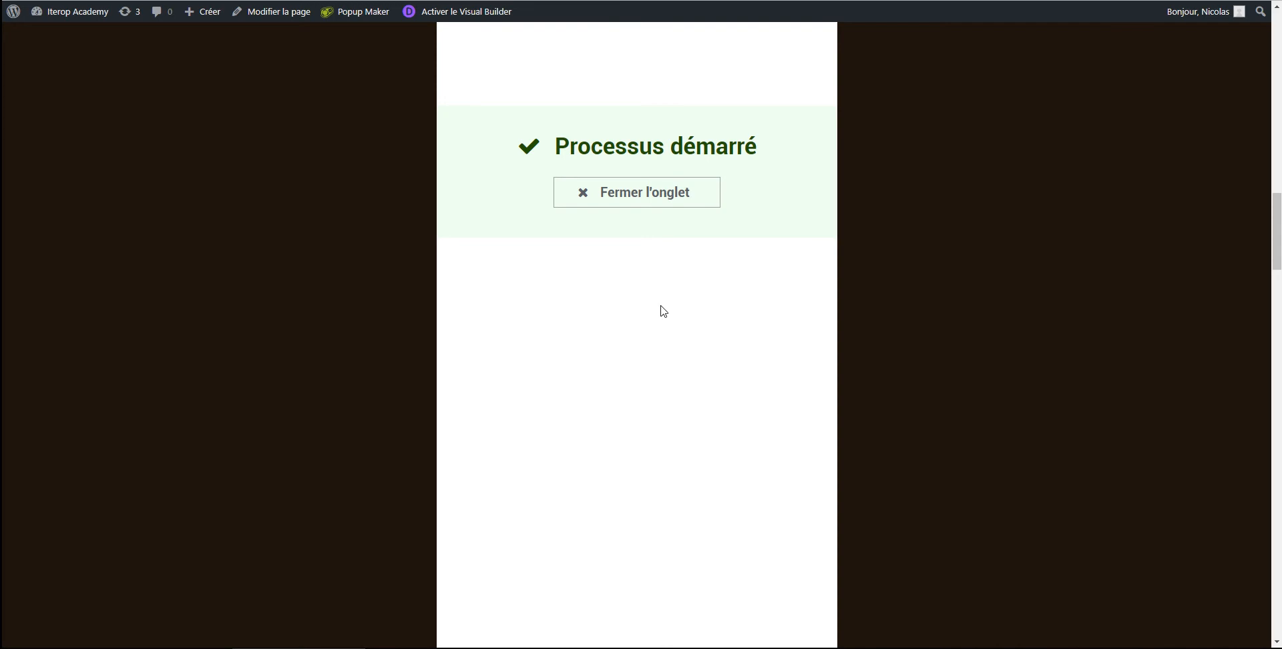
Switch back to Iterop, evolve the deployed iframe a gogo process, and open the new version for modelling and configuration
scroll(709, 391, down, 1)
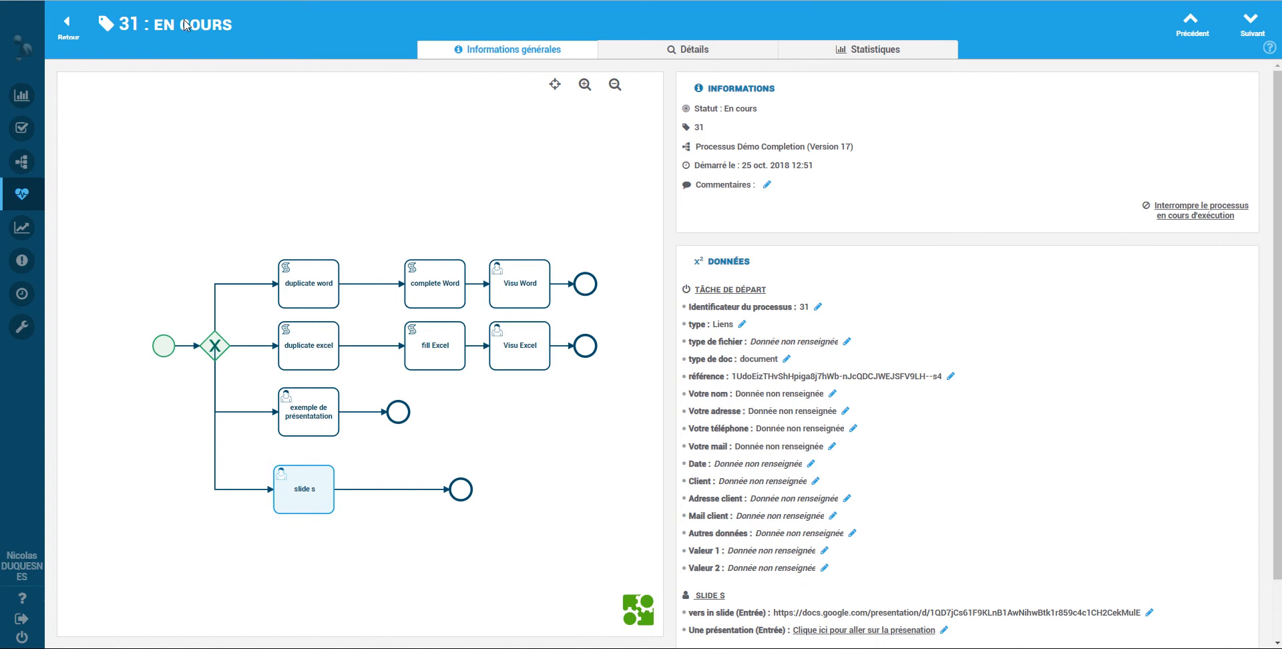
mouse_move(22, 214)
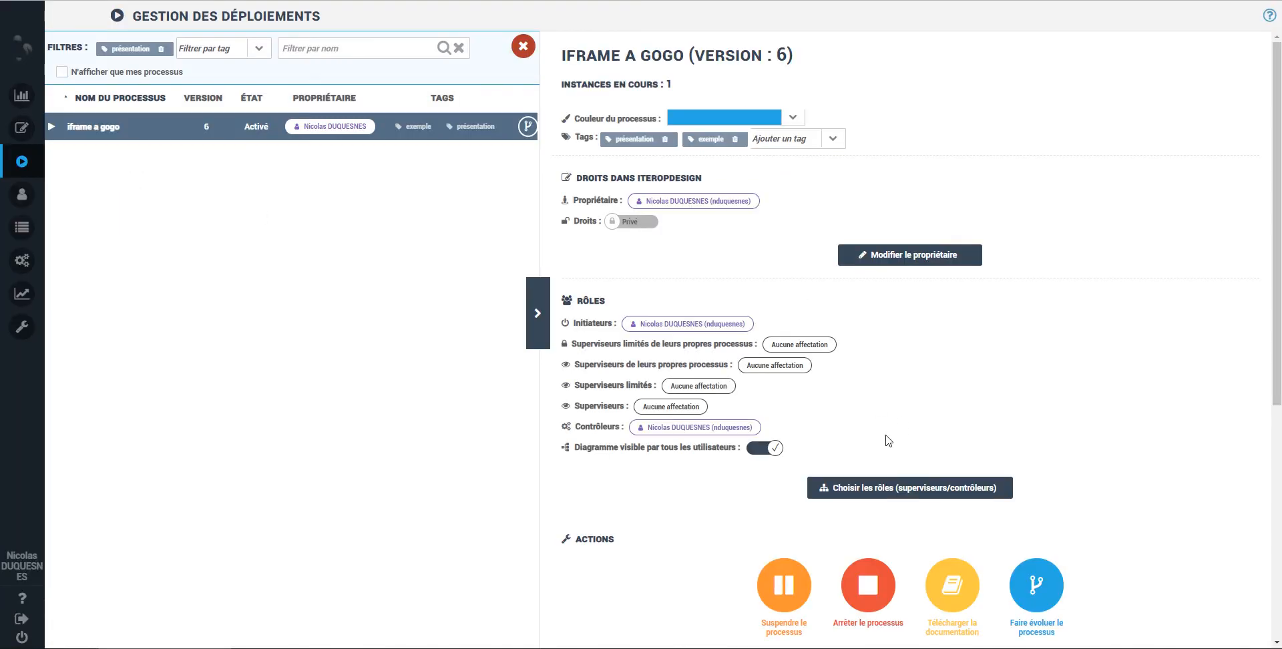
scroll(887, 437, down, 4)
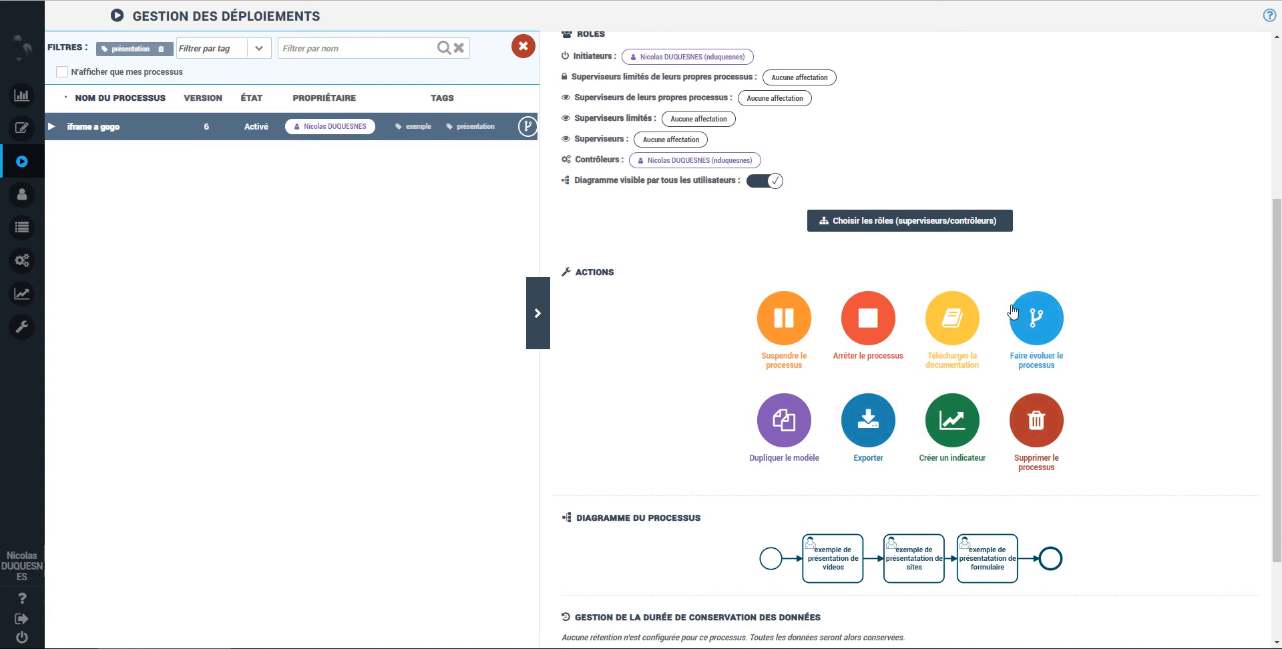
click(1015, 359)
click(600, 354)
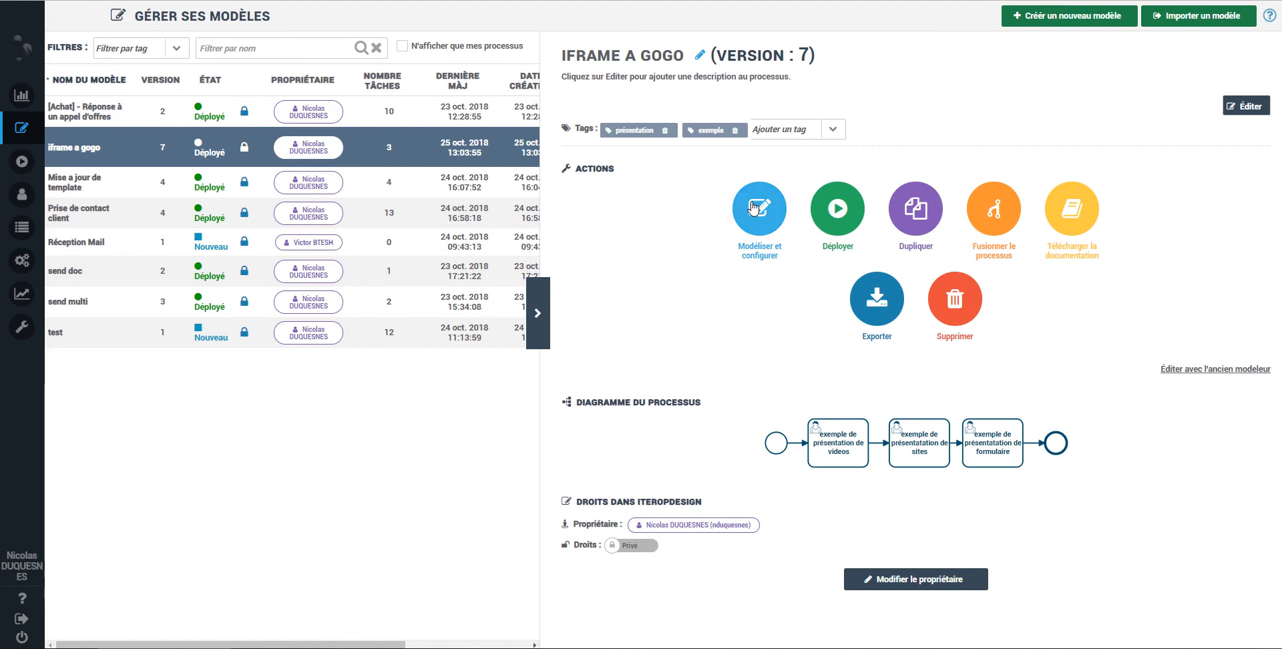
click(754, 208)
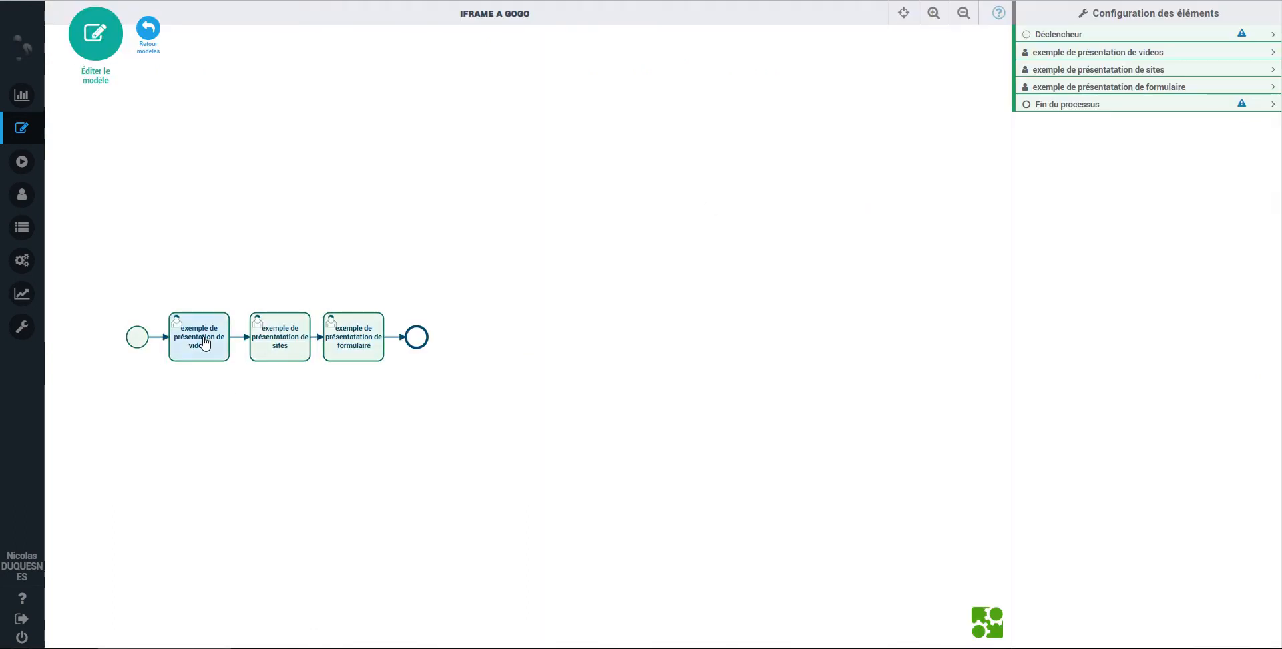
Open the description of the exemple de présentation de videos task for editing and examine its full iframe code
click(204, 343)
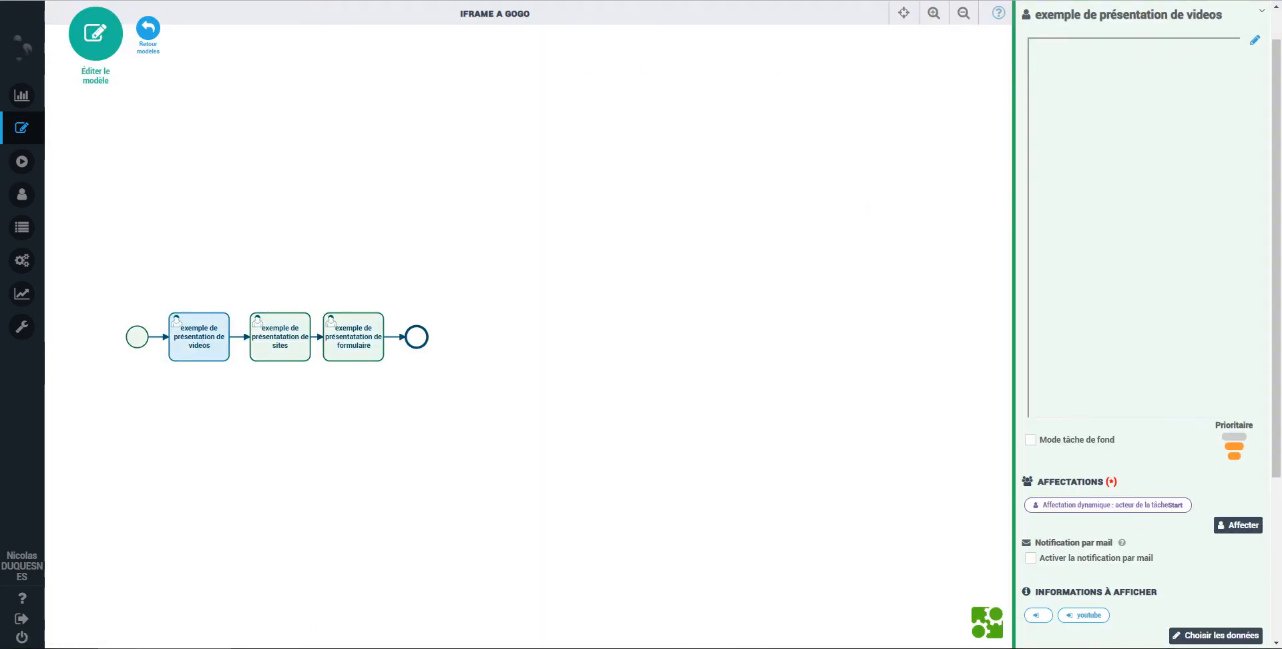
scroll(1093, 372, up, 1)
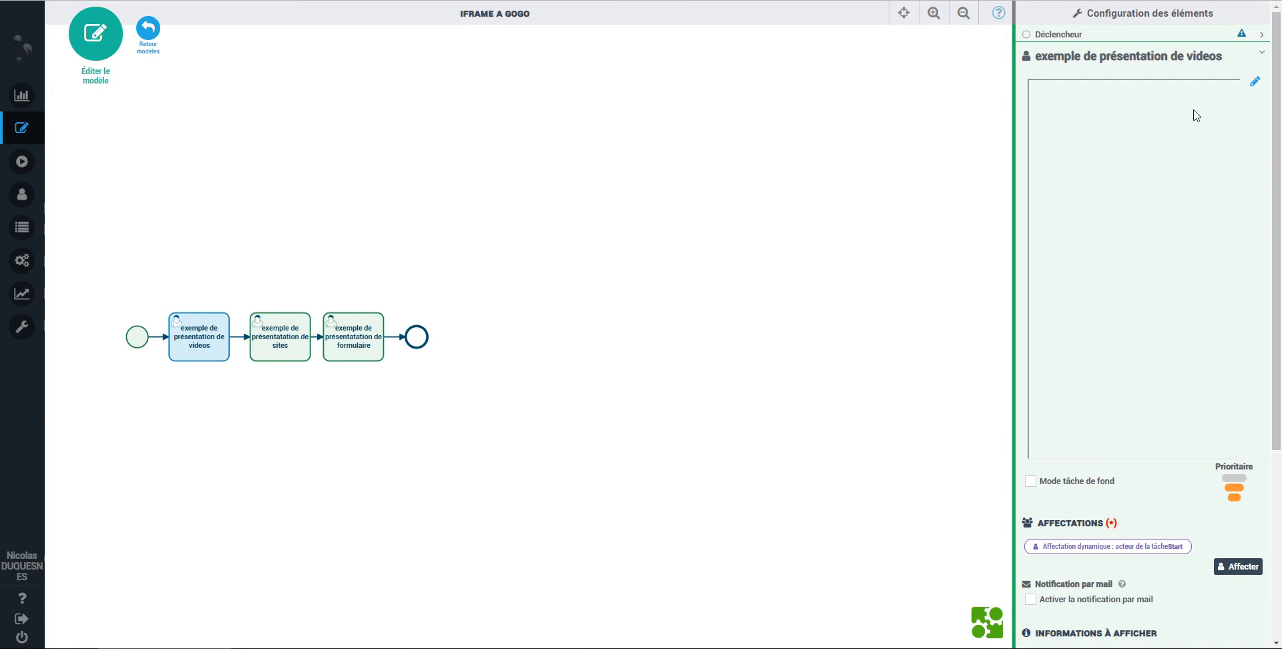
click(1255, 81)
click(1108, 110)
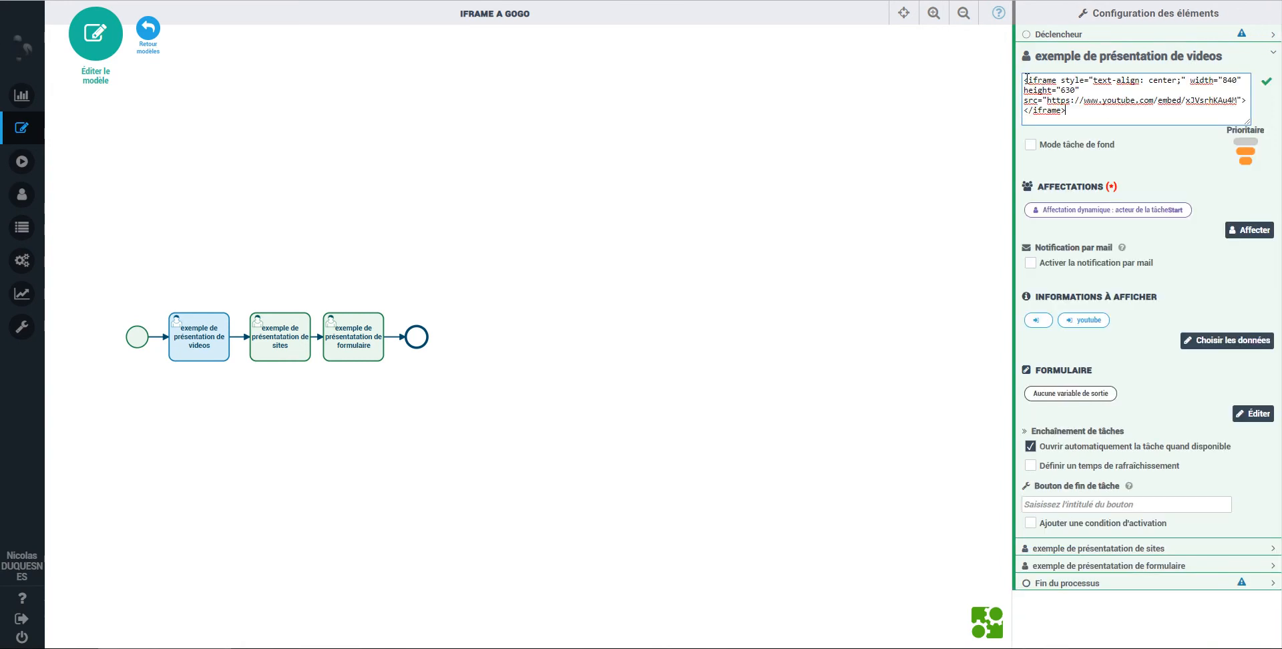
drag(1027, 80, 1078, 121)
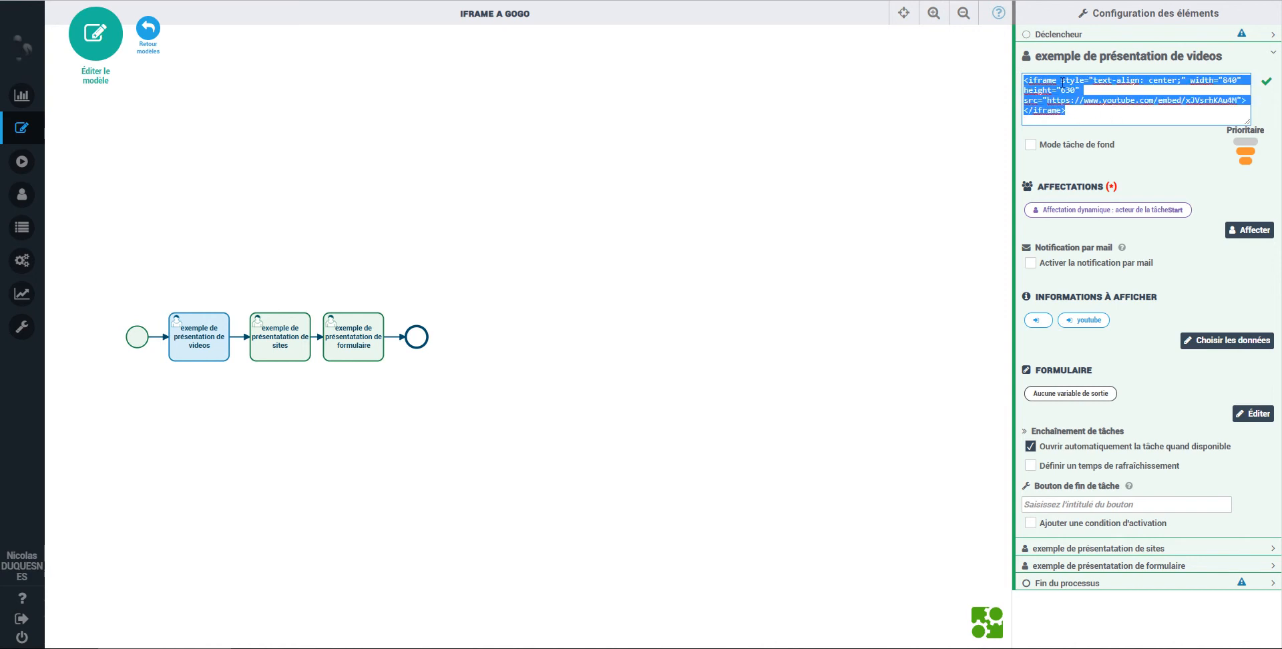
click(1080, 112)
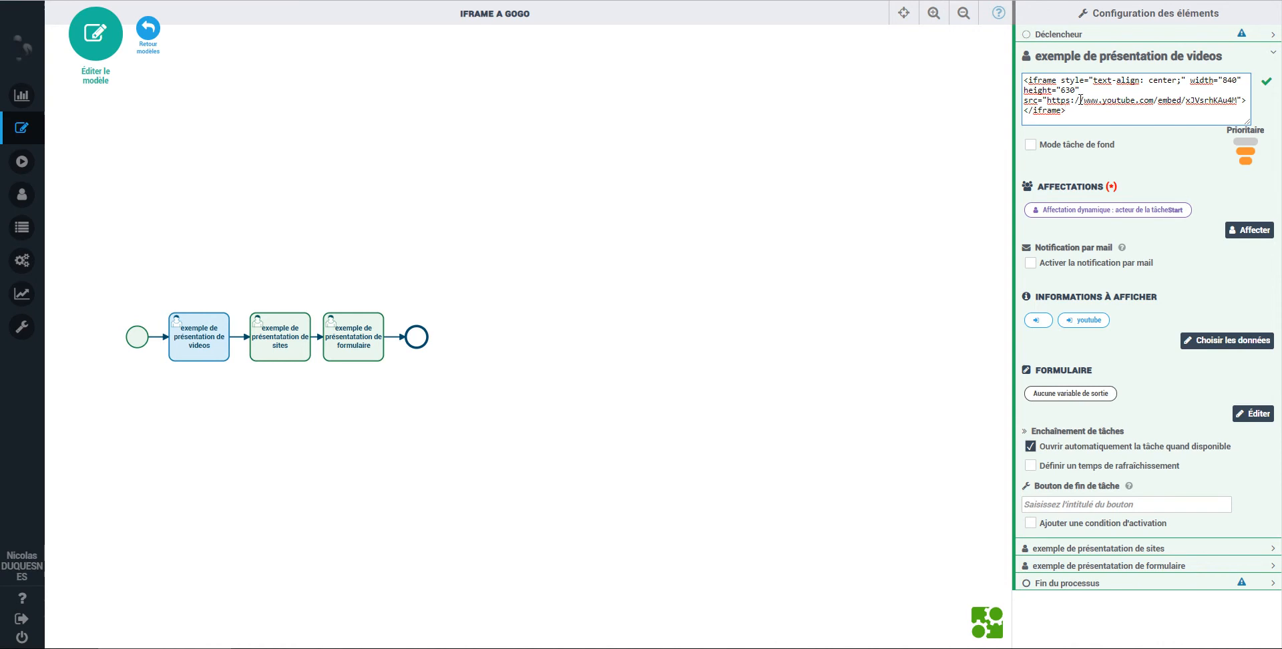
Examine the YouTube embed address, width and height in the video task's iframe code, and save the description
drag(1083, 99, 1178, 103)
drag(1186, 100, 1078, 121)
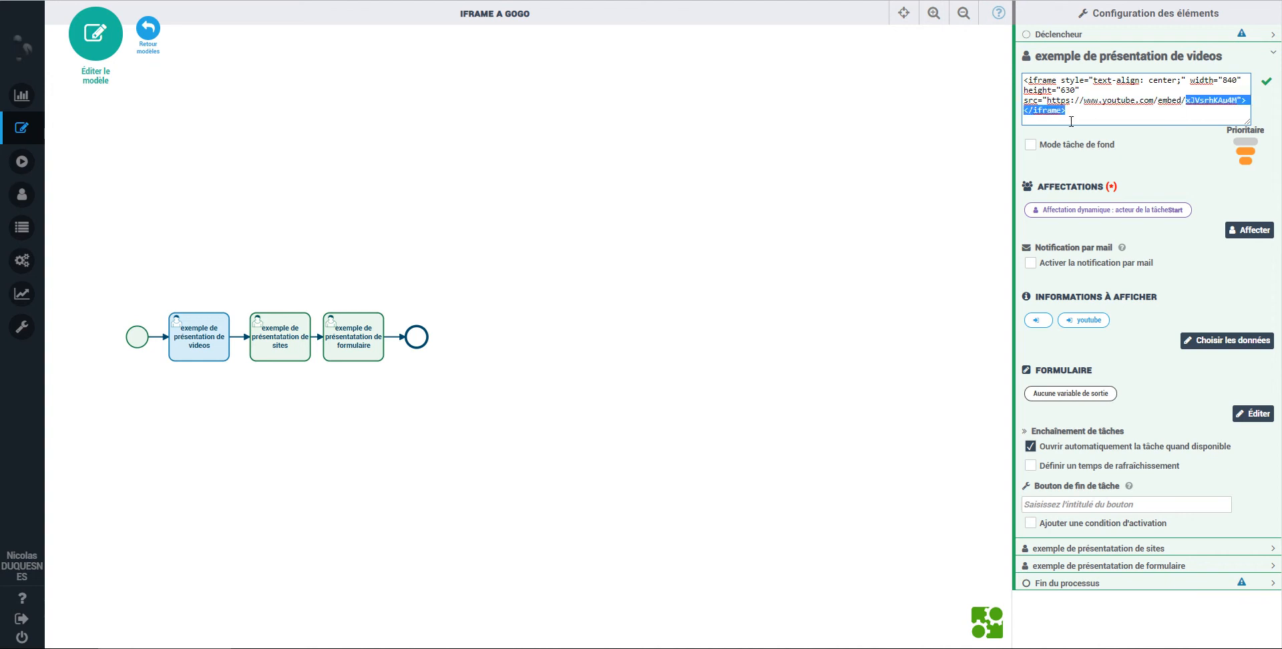
drag(1244, 106, 1239, 101)
click(1170, 119)
shift+click(1025, 110)
click(1131, 109)
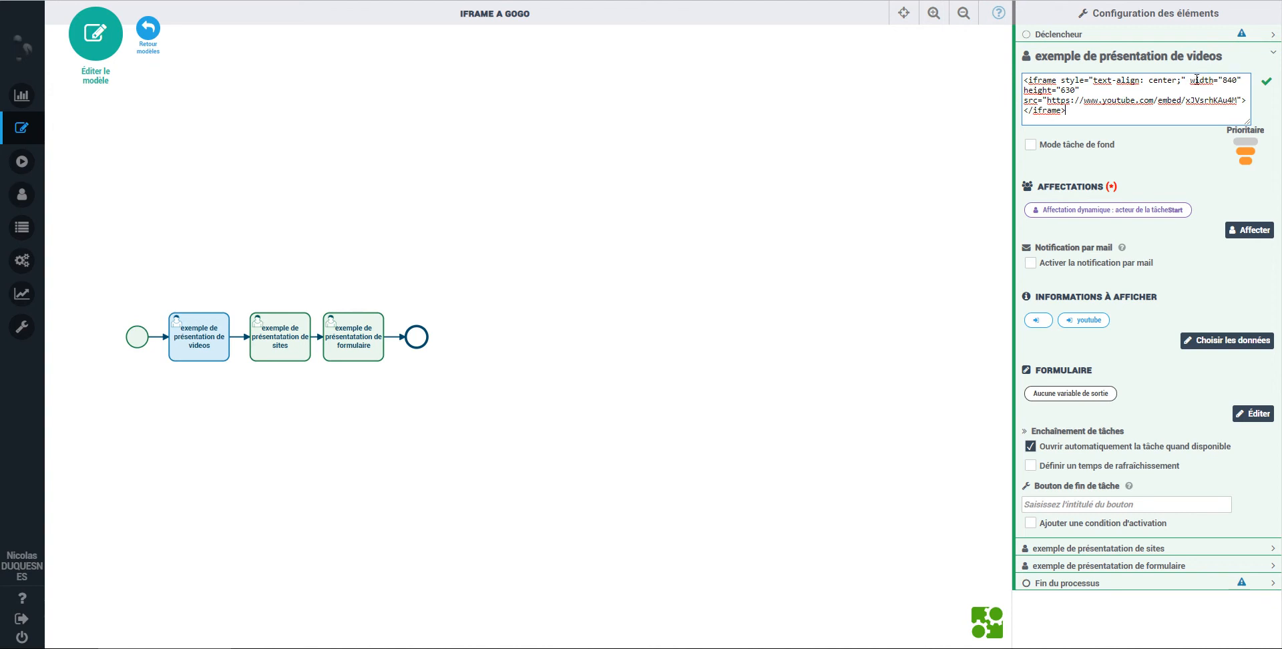
drag(1207, 81, 1233, 81)
drag(1059, 90, 1077, 87)
drag(1085, 112, 994, 73)
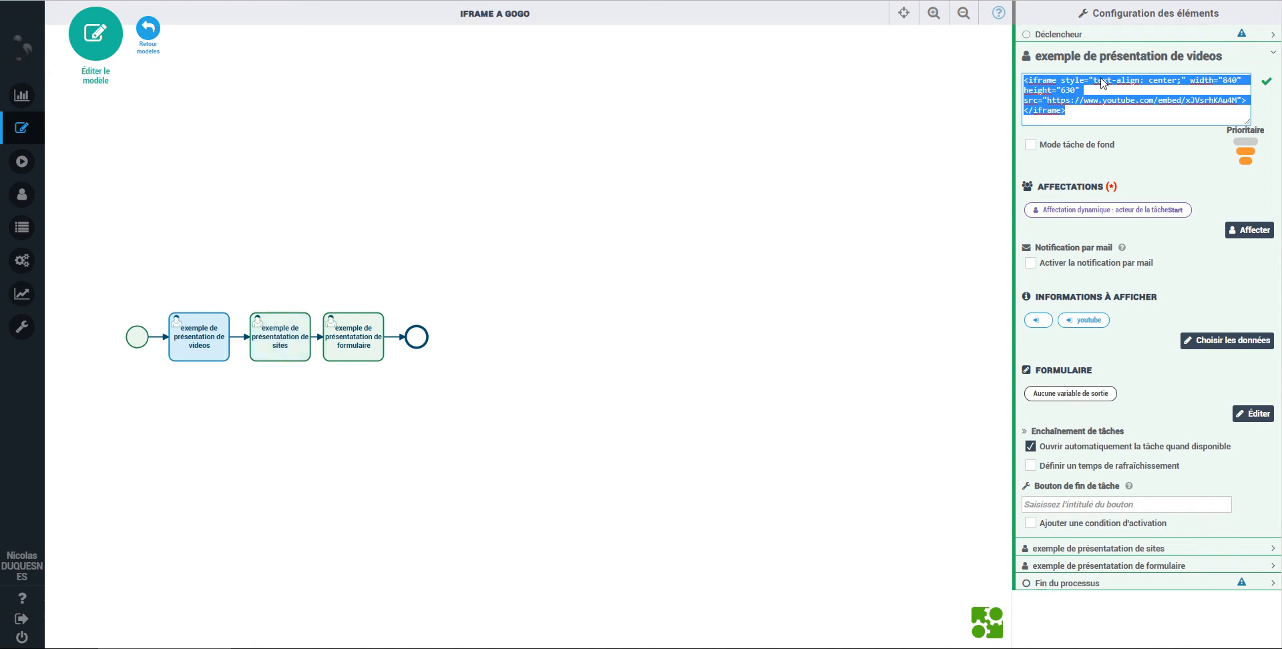
click(1267, 82)
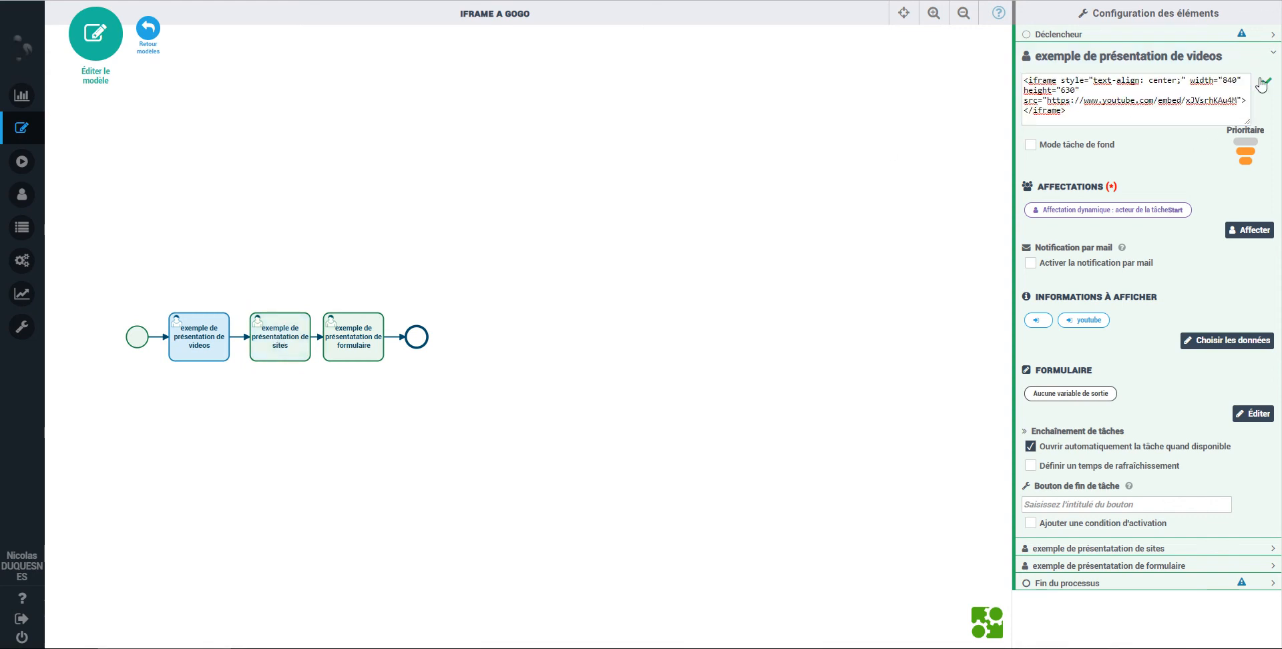
Review the unnamed constant and the youtube constant displayed by the video task, and validate the displayed information
scroll(1173, 363, down, 4)
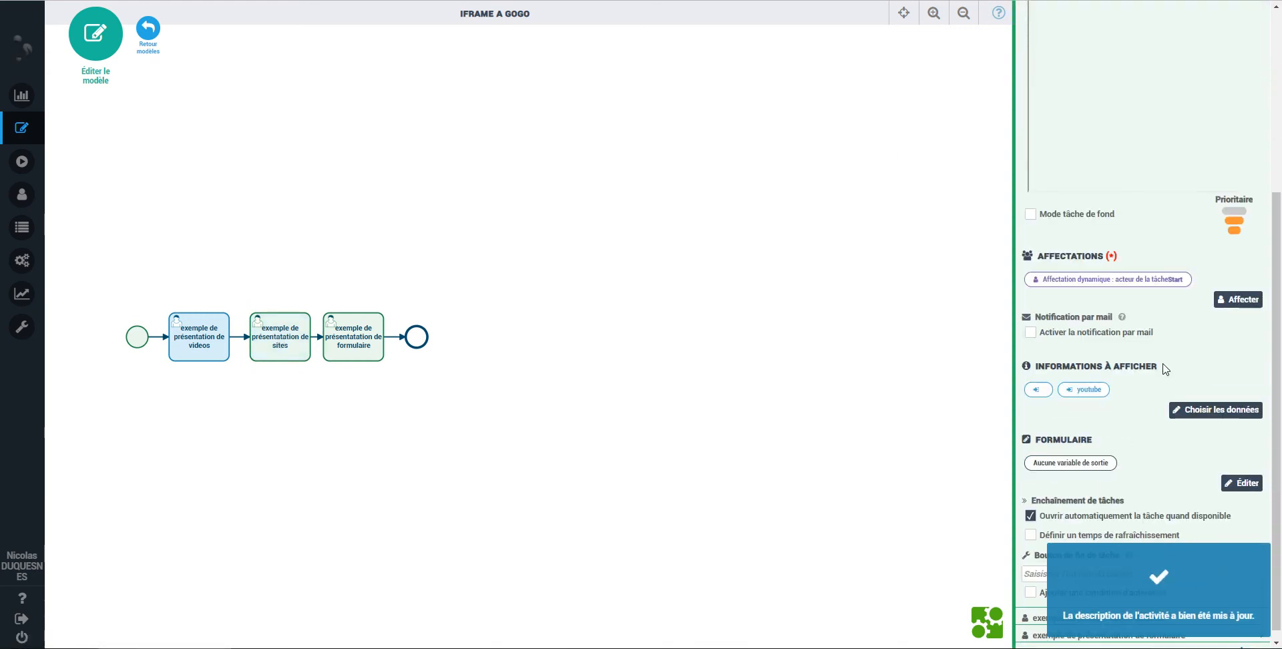
click(1206, 416)
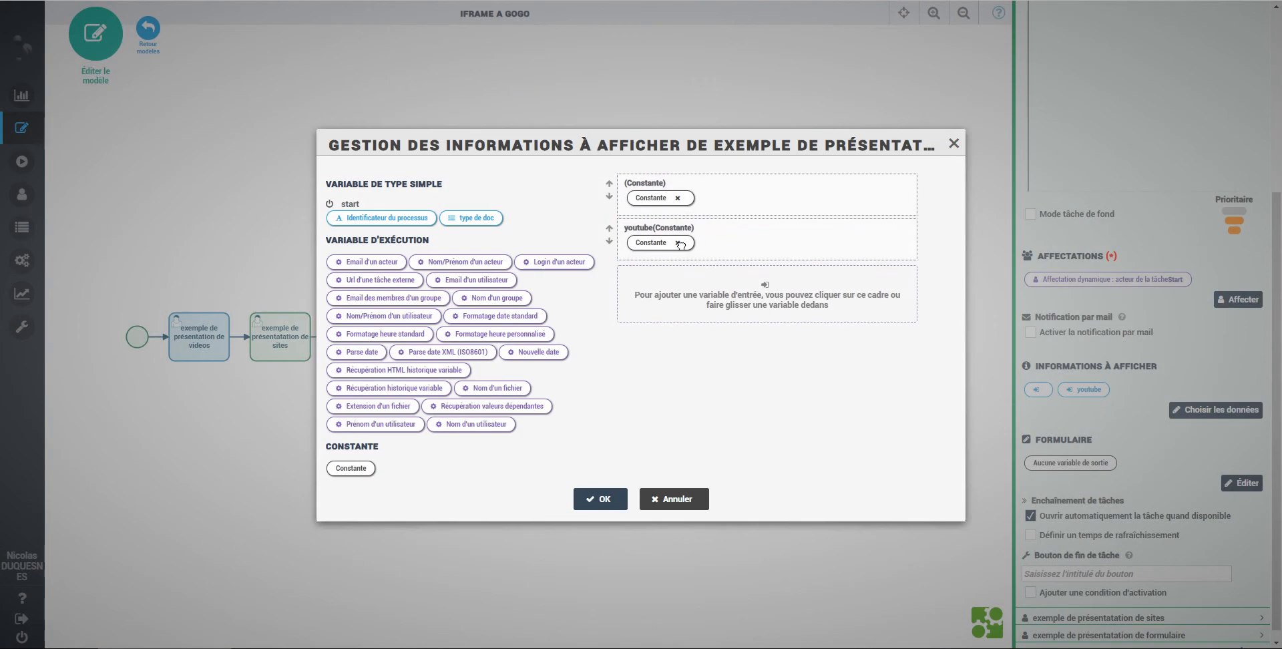
click(769, 186)
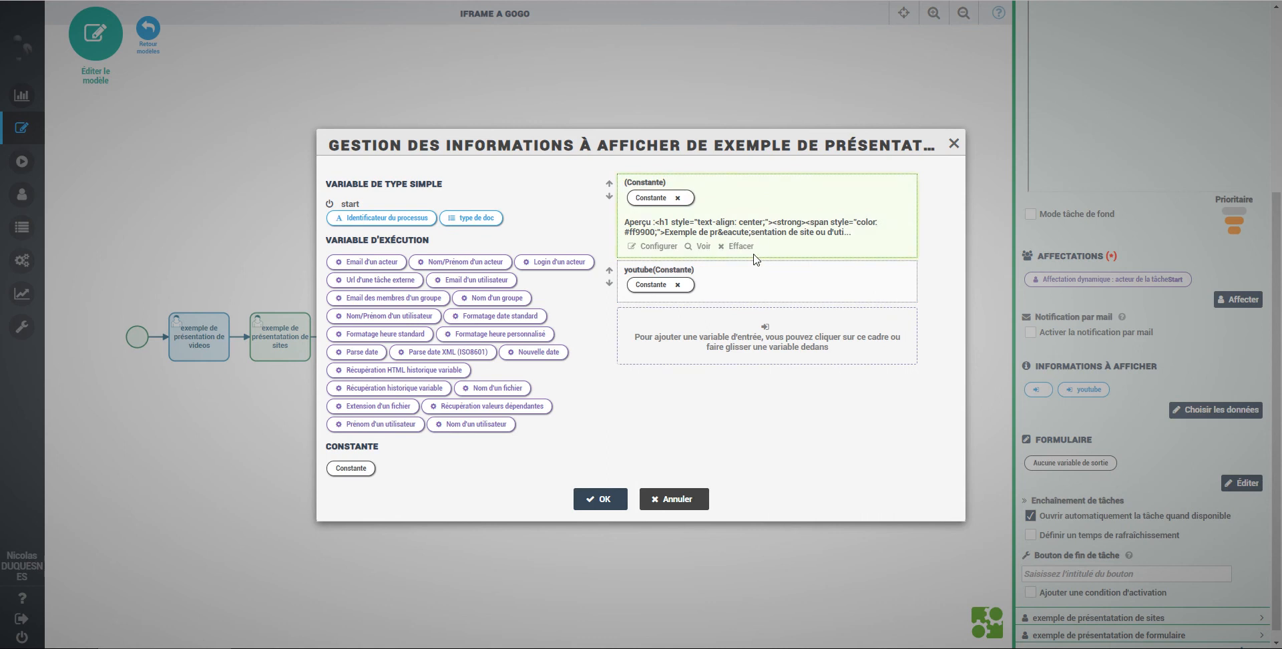
click(787, 283)
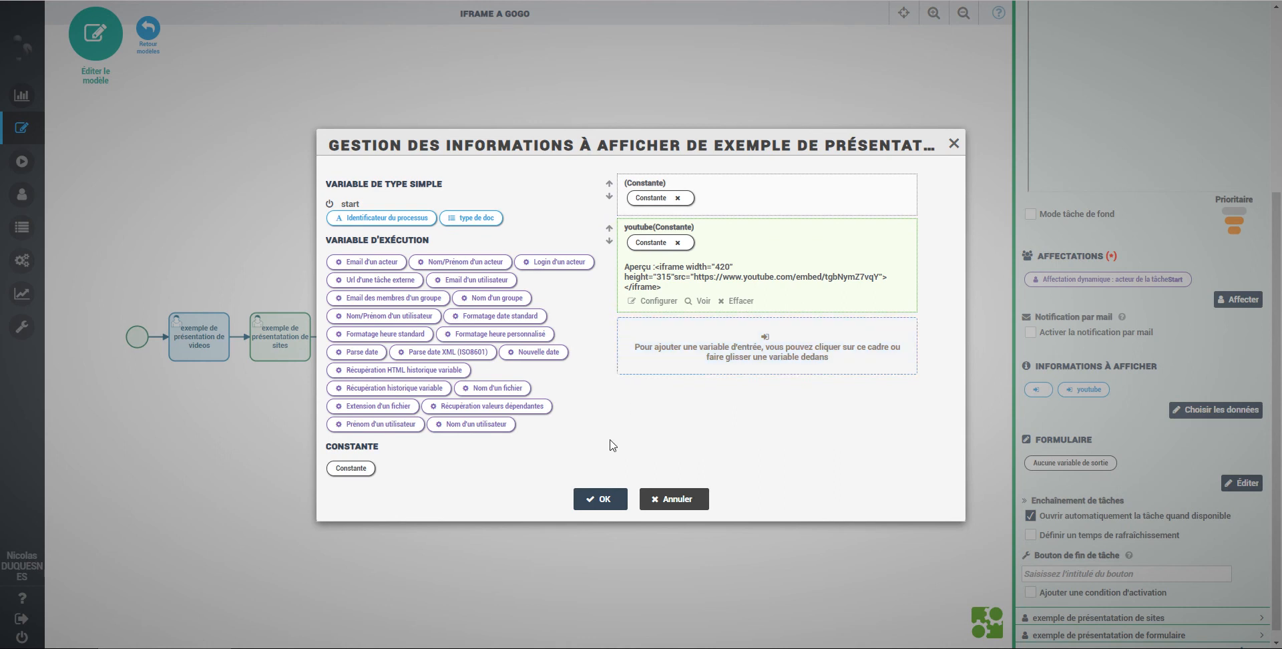
click(601, 499)
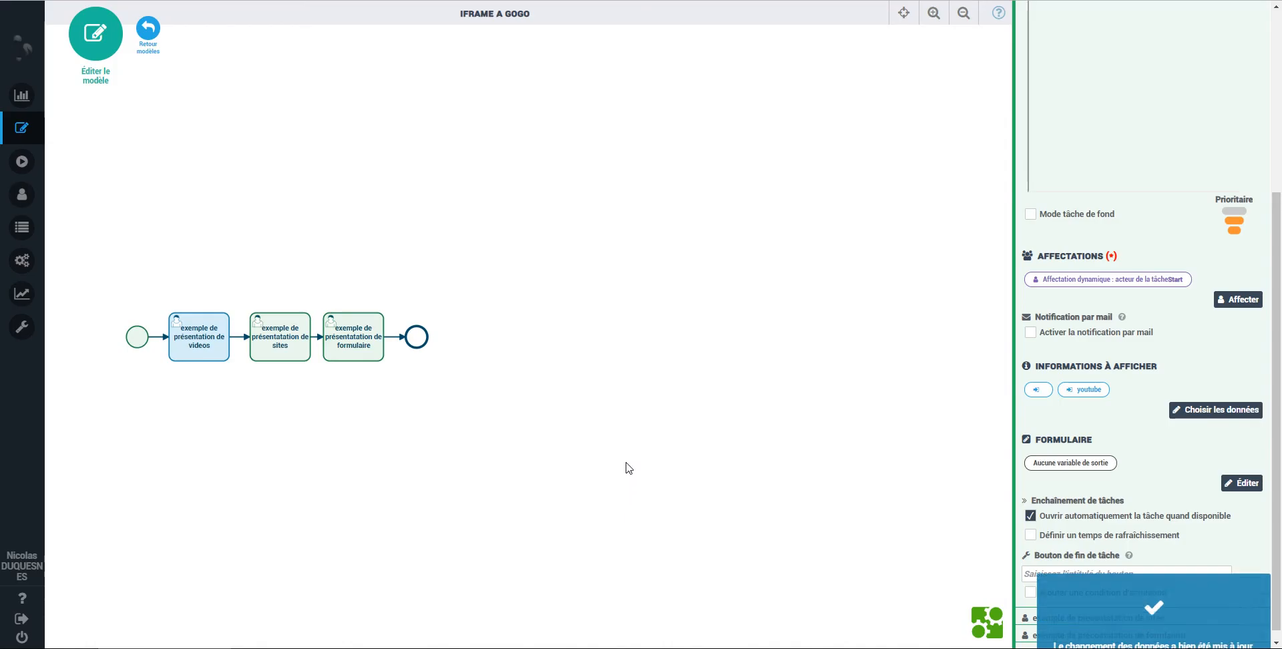
Review the Un site externe constant displayed by the site presentation task and validate the displayed information
click(271, 343)
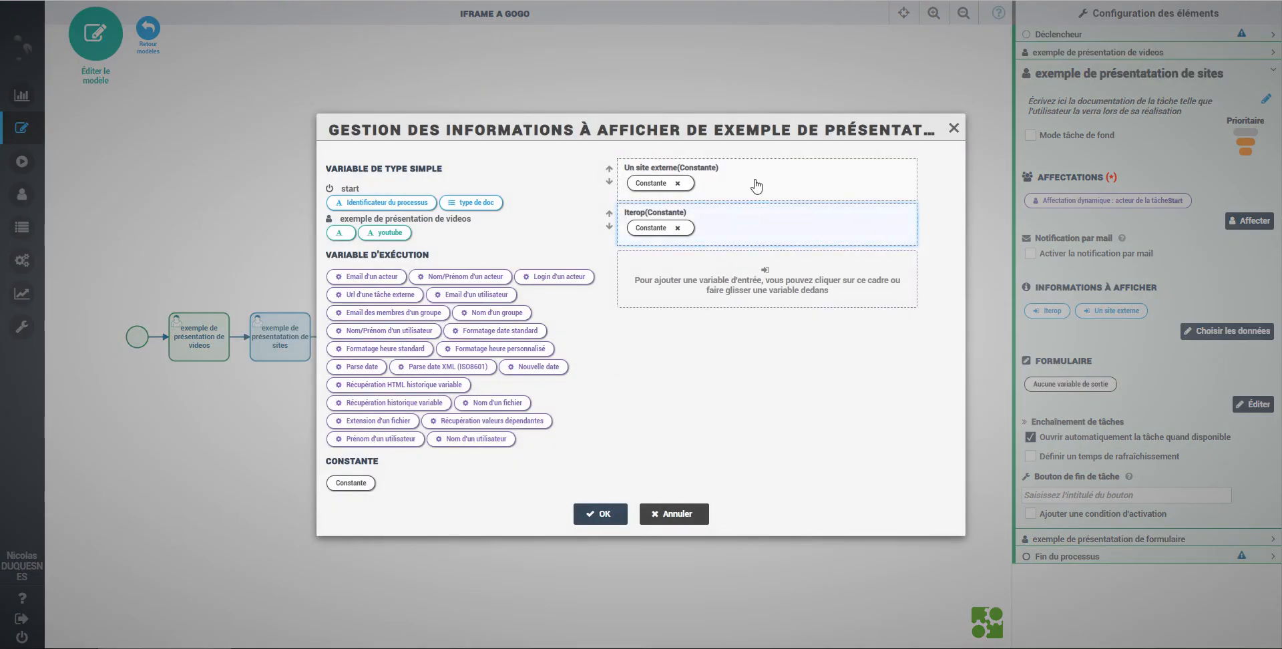
click(756, 185)
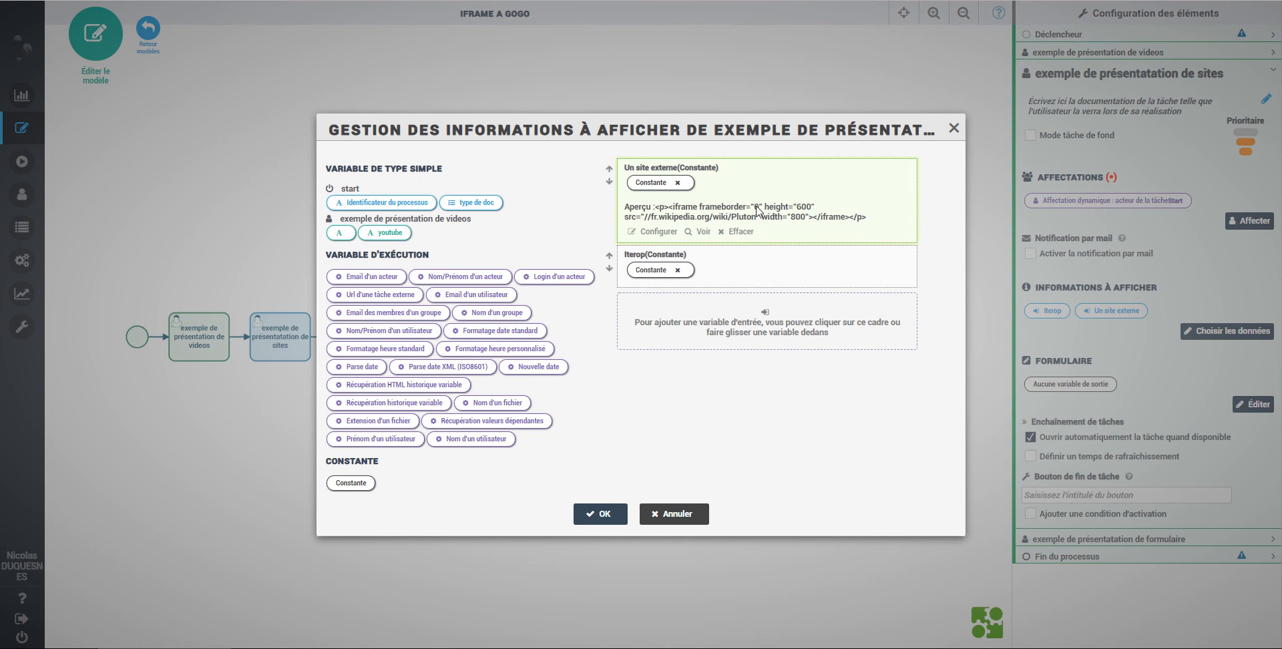
click(609, 520)
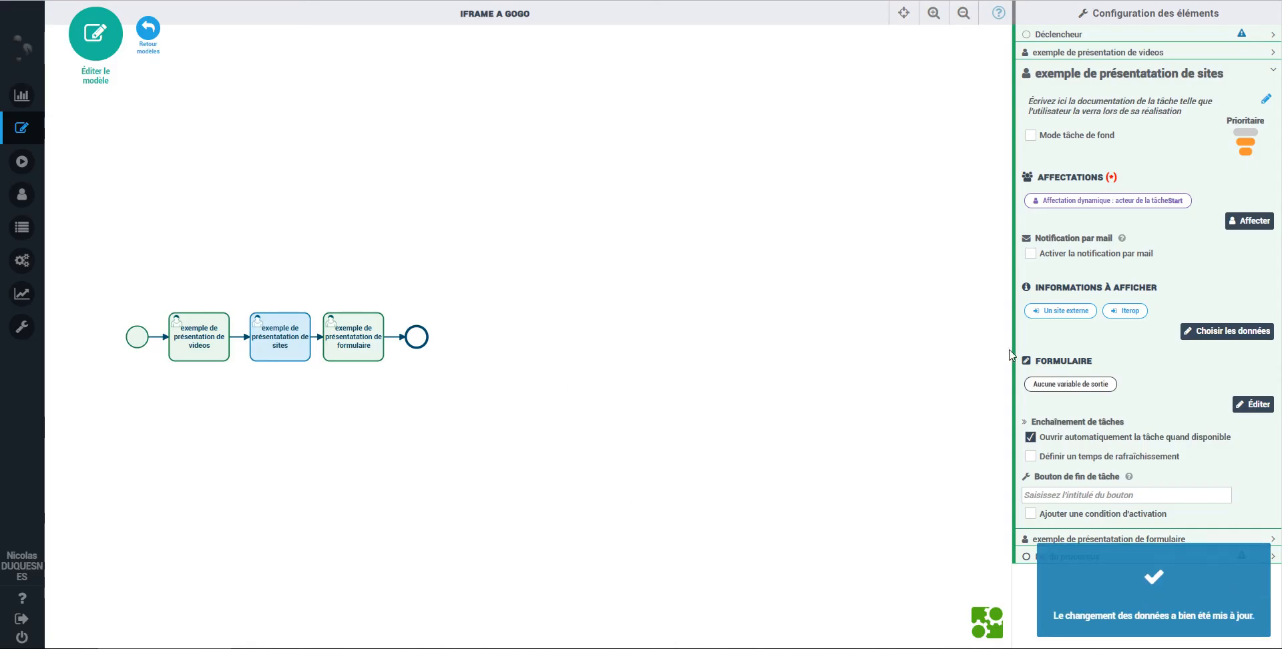
Examine the iframe source address in the form task's "un formulaire iterop externe" constant, and validate its configuration and the displayed information
click(327, 344)
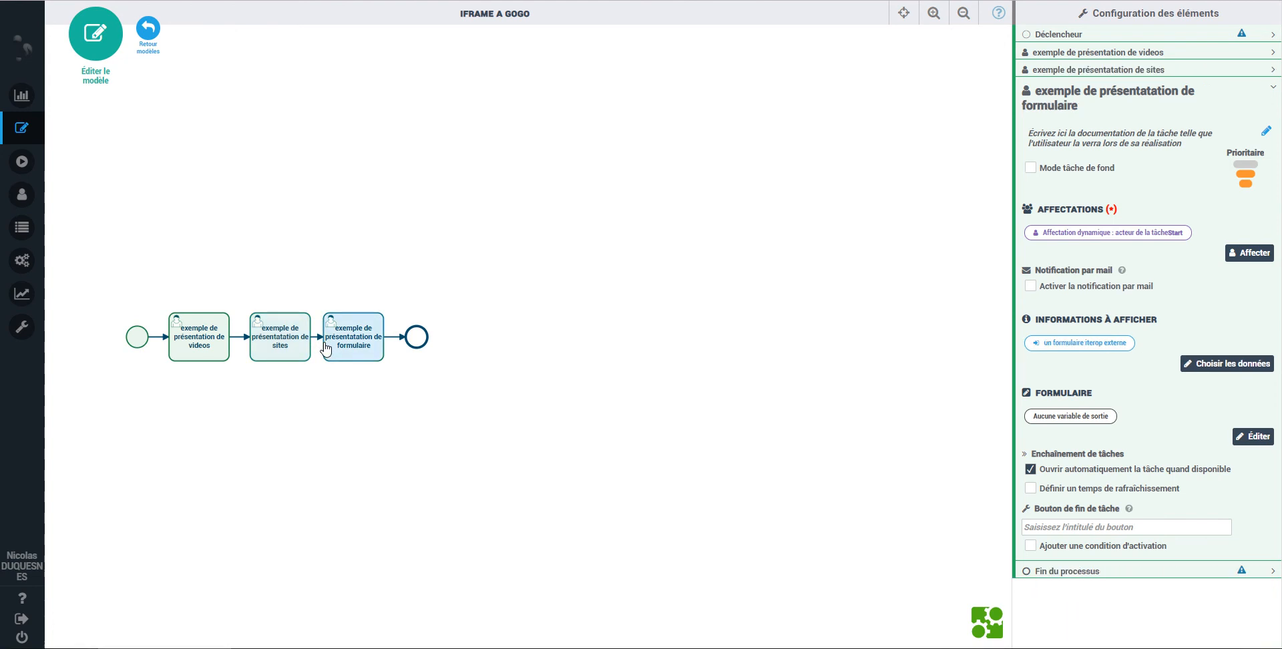
click(1231, 369)
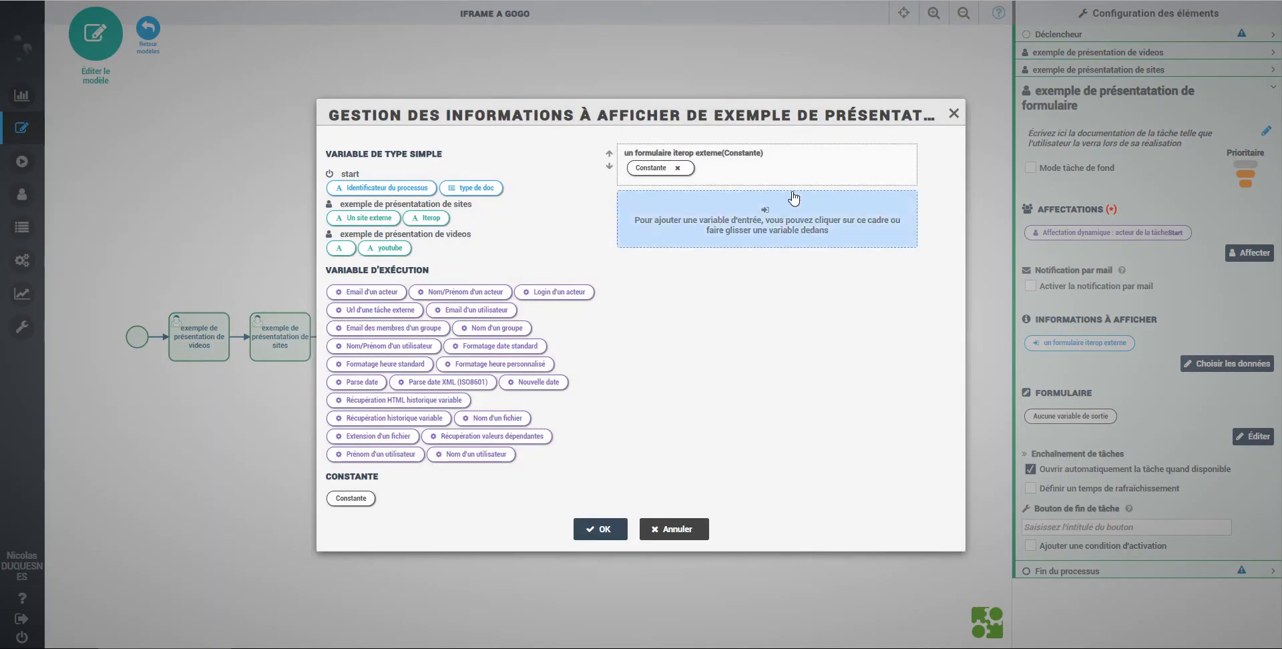
click(766, 165)
click(658, 217)
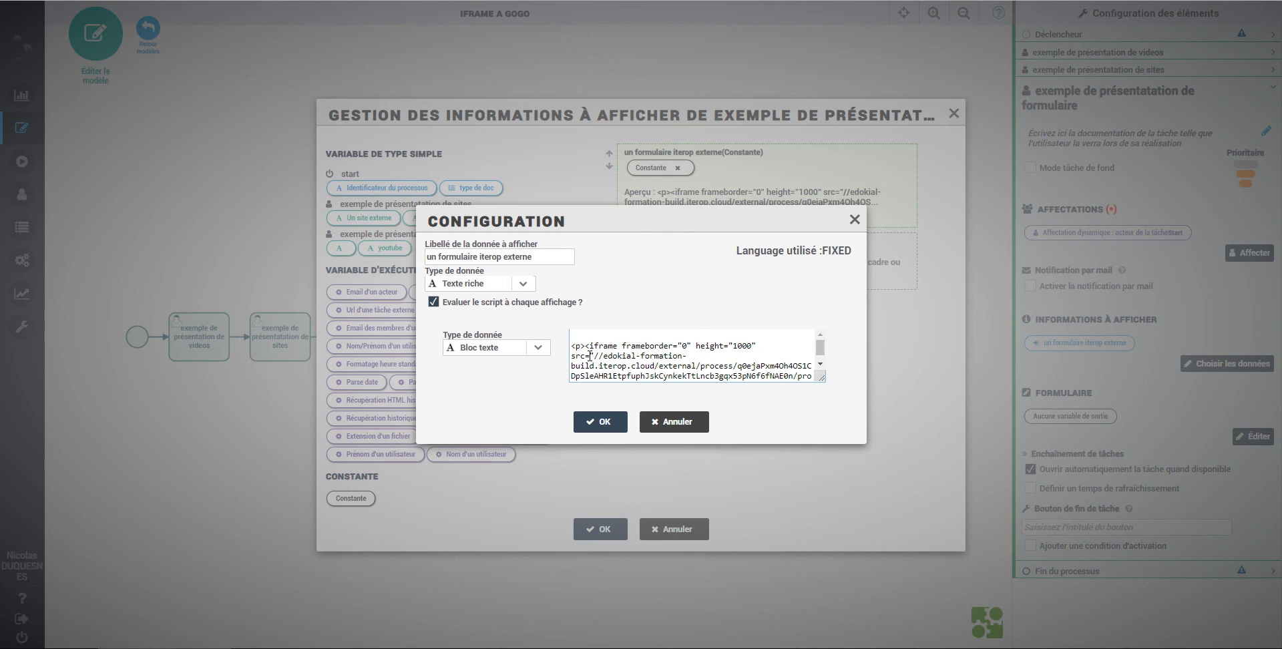
scroll(623, 346, down, 1)
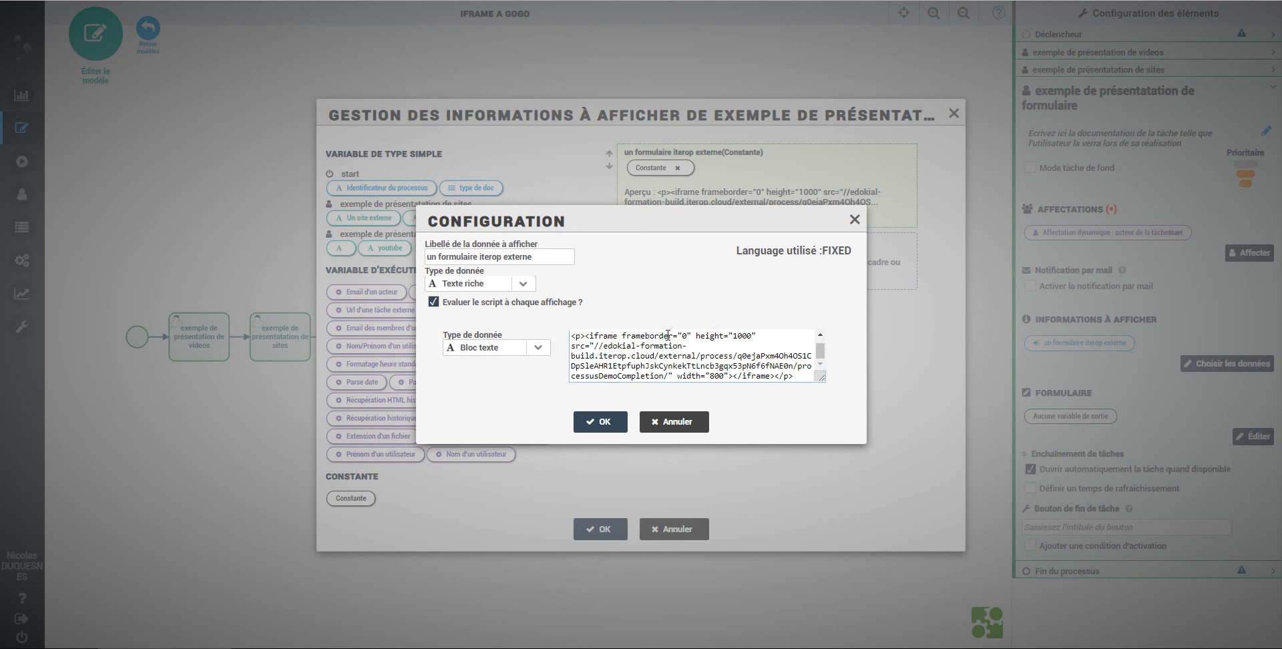
drag(596, 346, 667, 377)
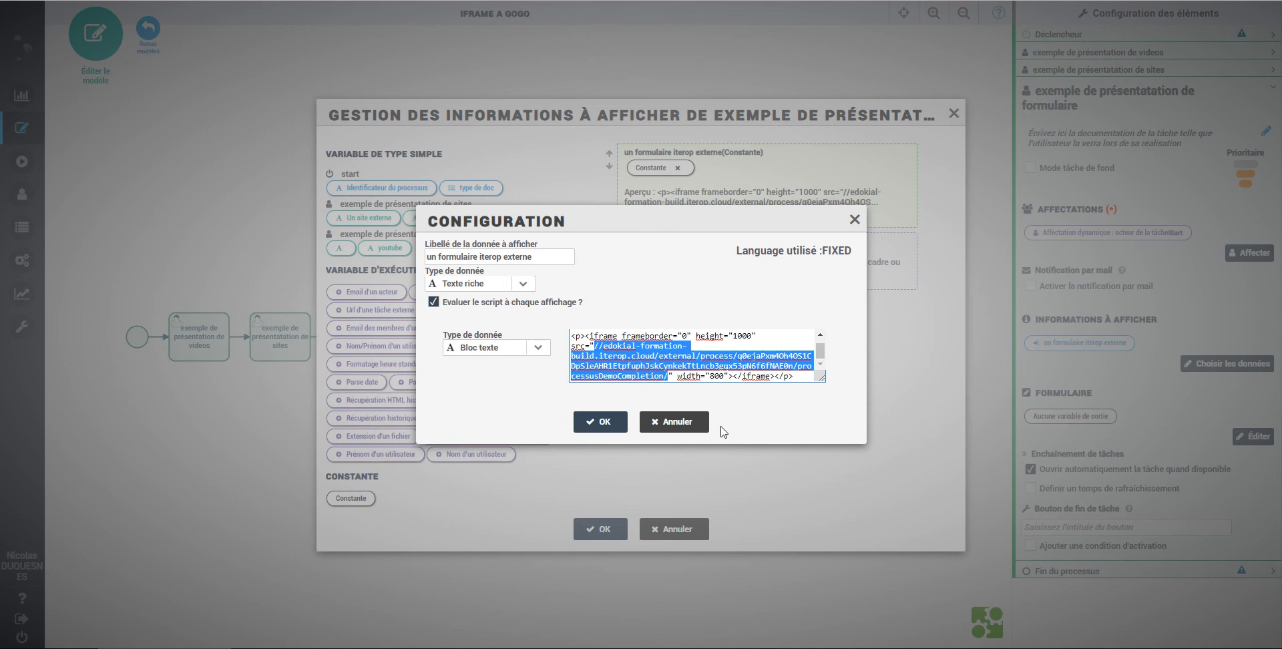
click(616, 424)
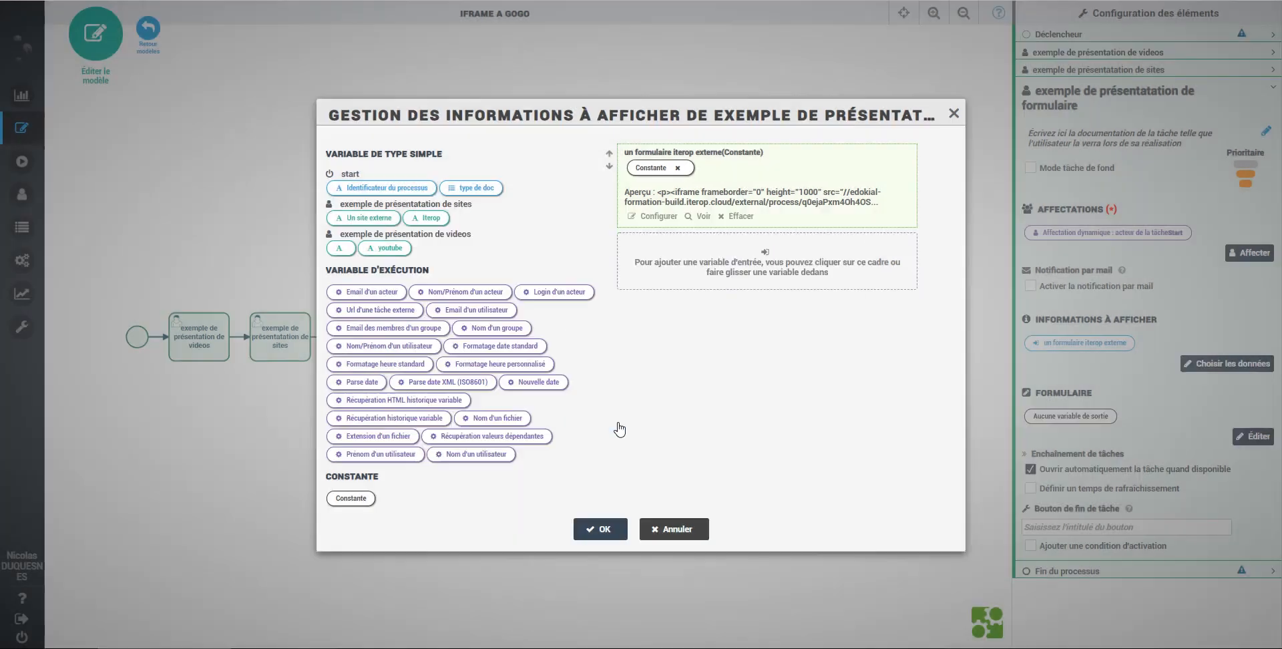
click(605, 531)
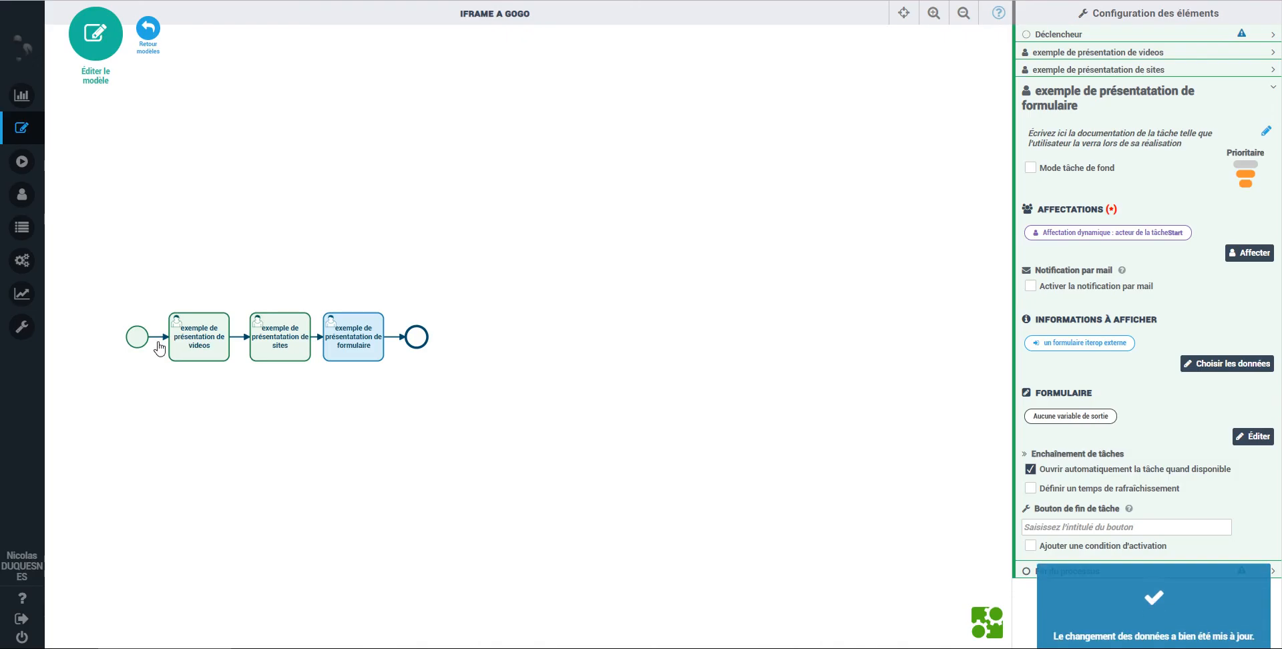
Return to the deployed processes, remove the présentation tag filter, and select Processus Démo Completion
mouse_move(25, 168)
click(65, 159)
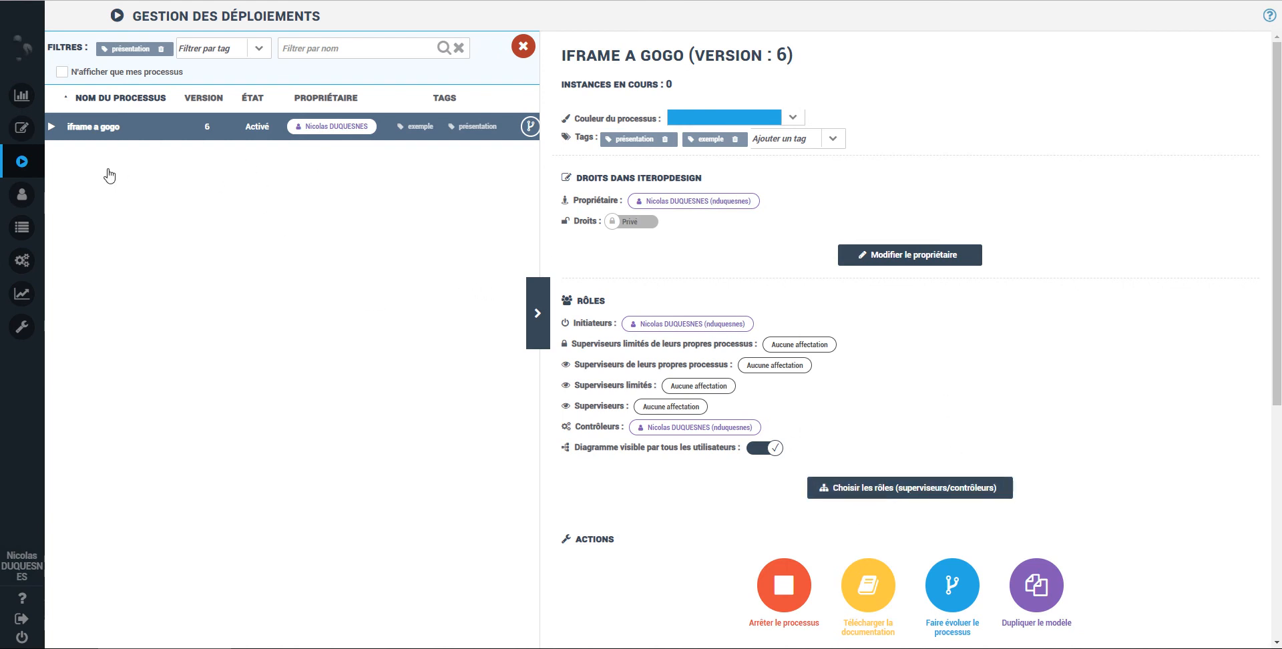
click(161, 47)
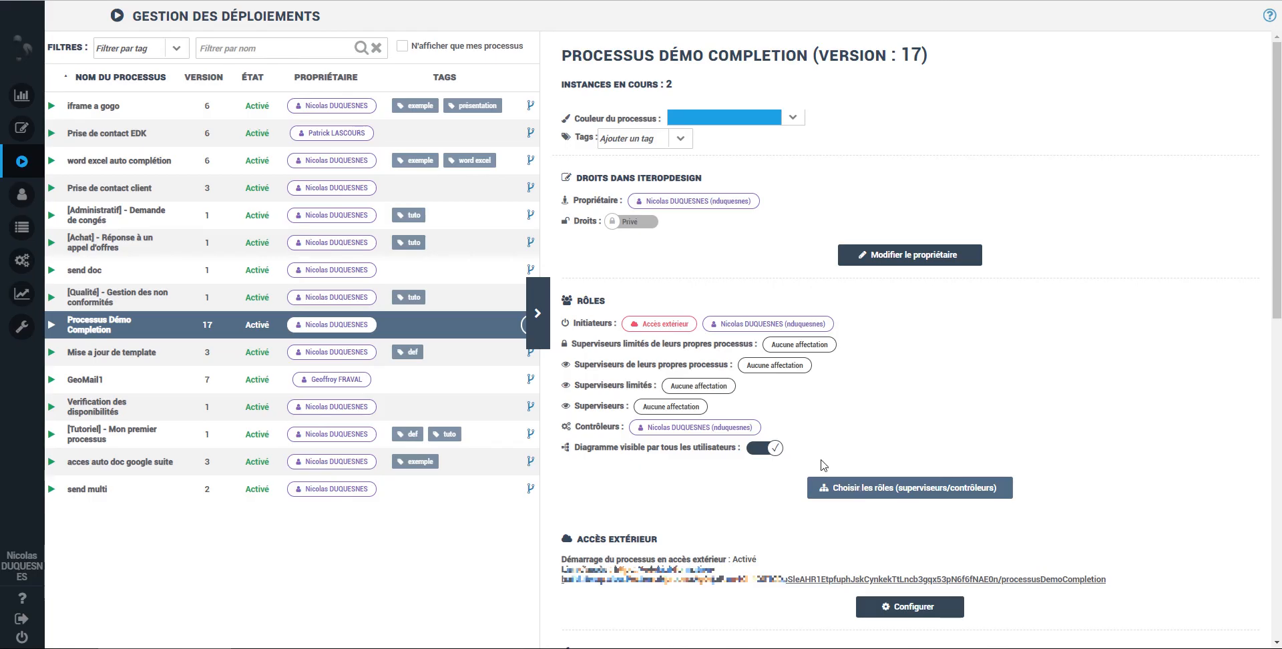
Check the external access option in the roles of Processus Démo Completion, validate them, and highlight the process's external start URL
click(856, 488)
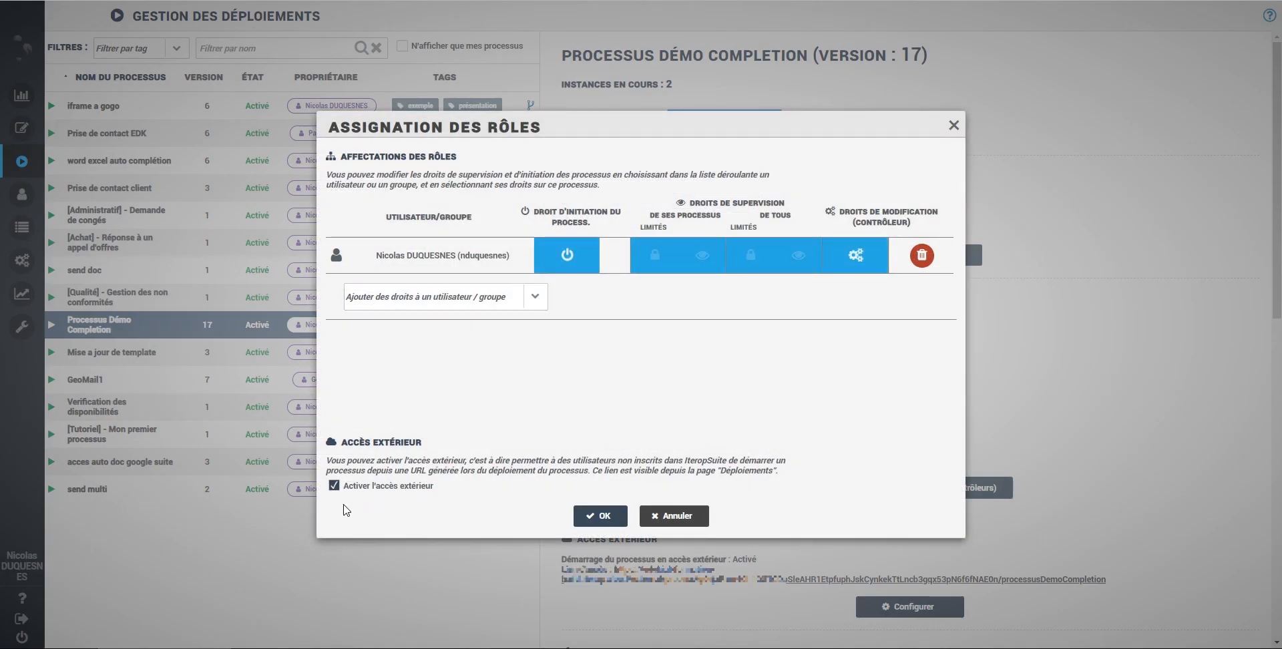
click(599, 516)
scroll(663, 512, down, 3)
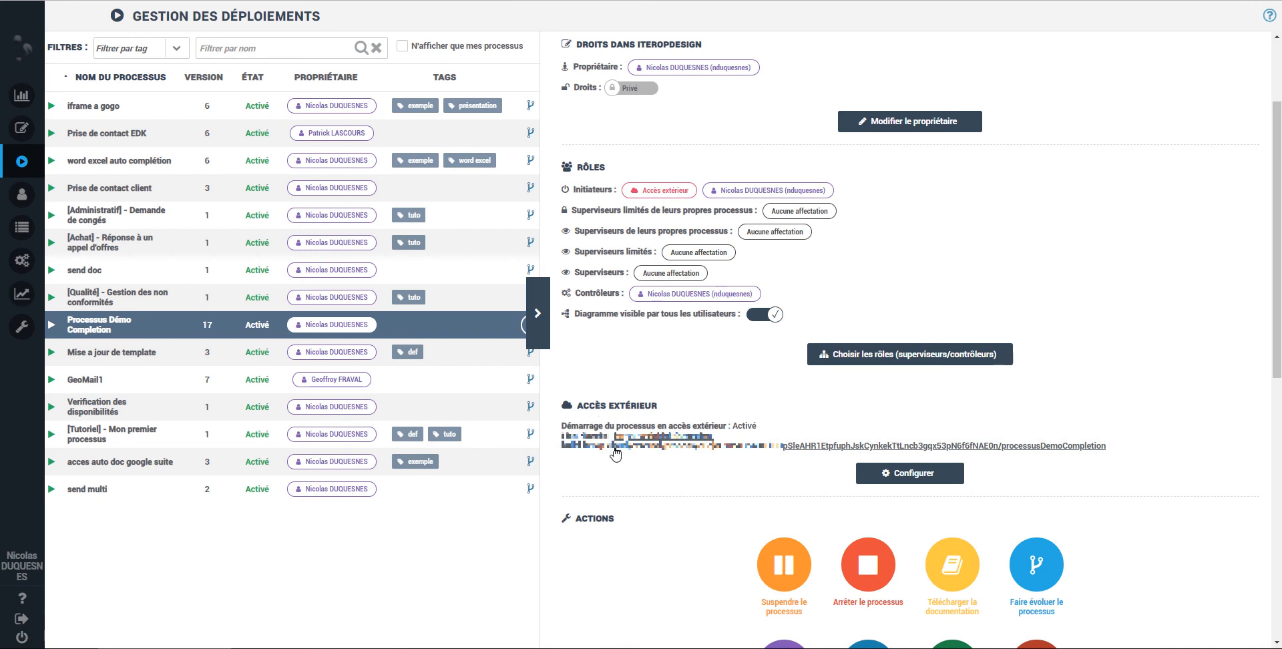
drag(615, 441, 1113, 450)
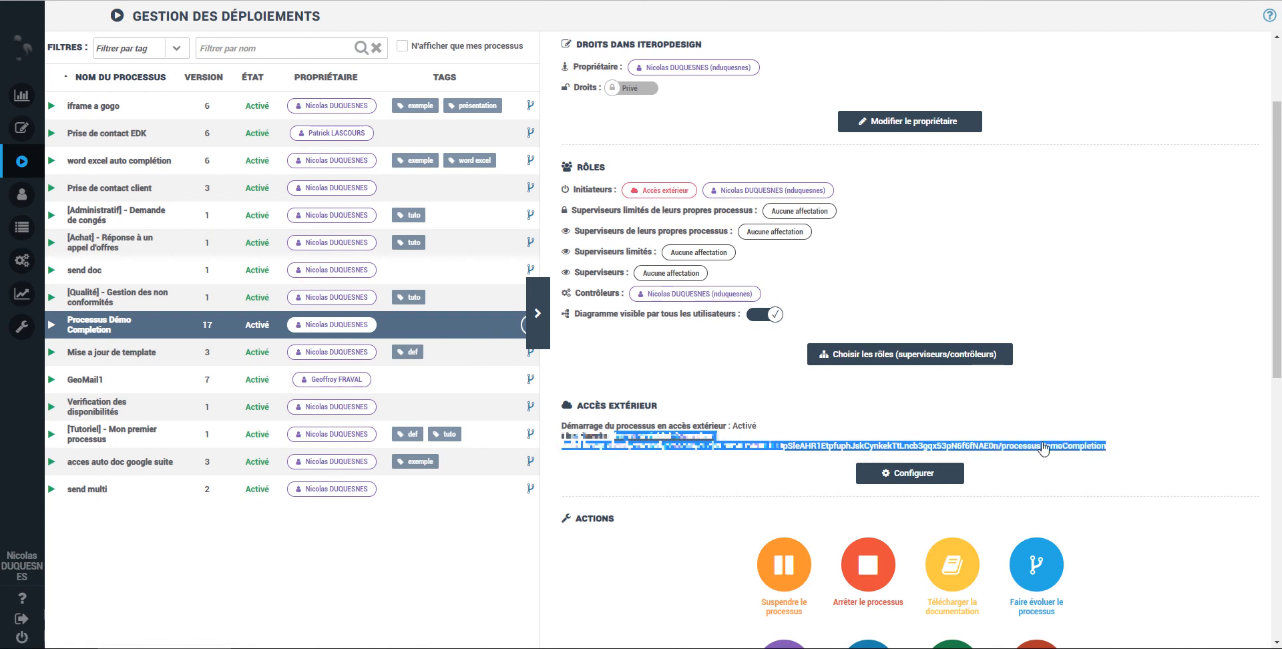